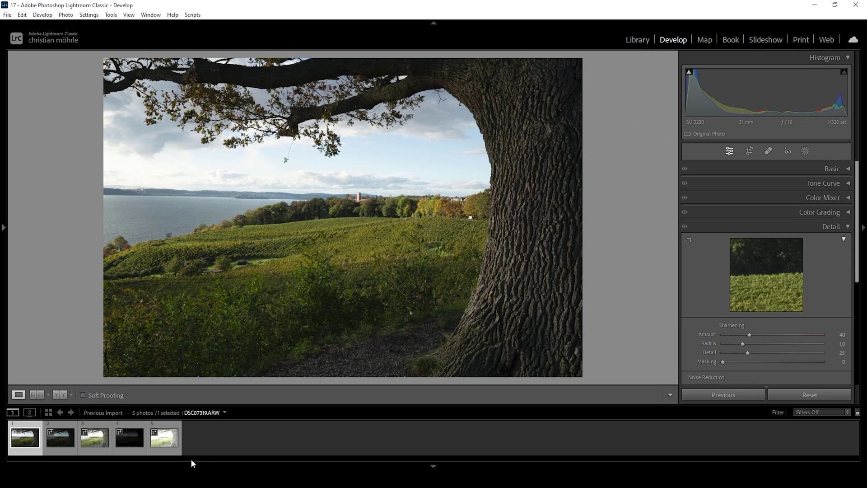
- Merge the five bracketed exposures with Photo Merge > HDR and open DSC07319-HDR-2.dng
{"action": "left_click", "coordinate": [163, 444], "text": "shift"}
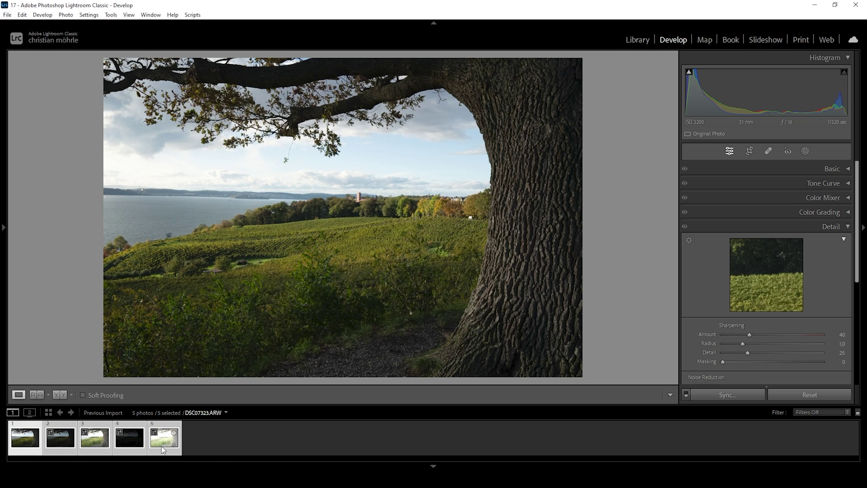
{"action": "right_click", "coordinate": [170, 447]}
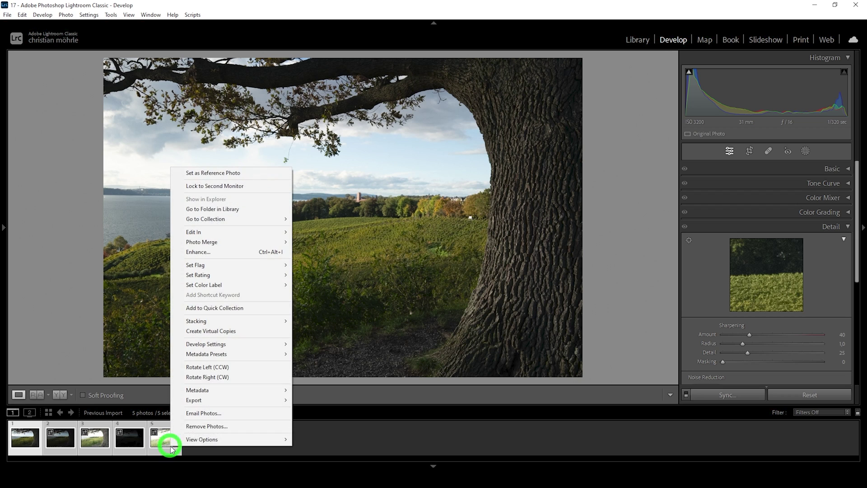
{"action": "mouse_move", "coordinate": [229, 240]}
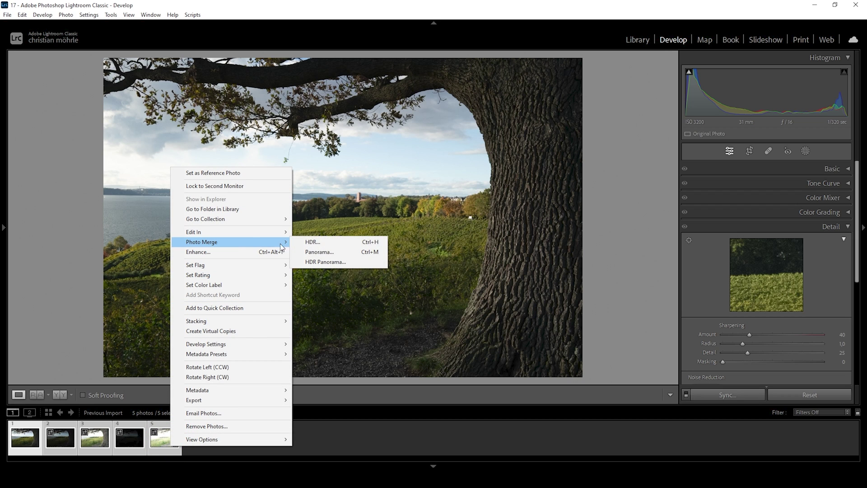
{"action": "left_click", "coordinate": [299, 244]}
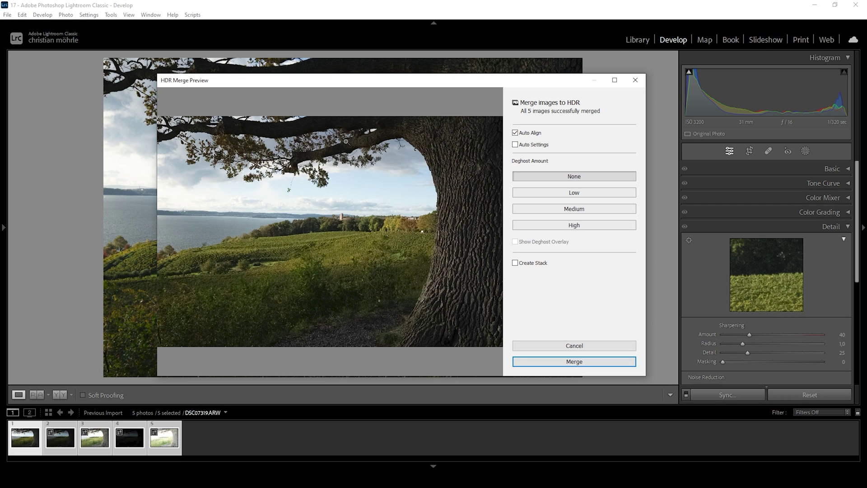
{"action": "left_click", "coordinate": [549, 364]}
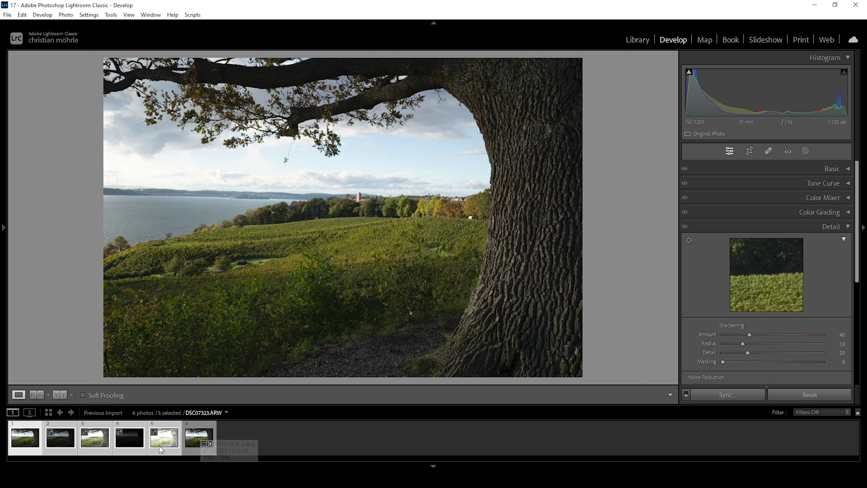
{"action": "left_click", "coordinate": [189, 444]}
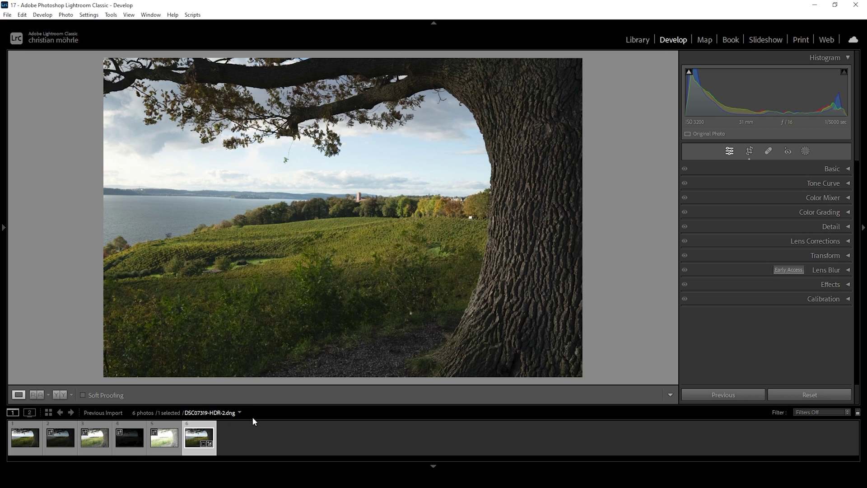
- Rotate the photo by about -0.09° in Crop & Straighten and commit the level horizon
{"action": "left_click", "coordinate": [749, 152]}
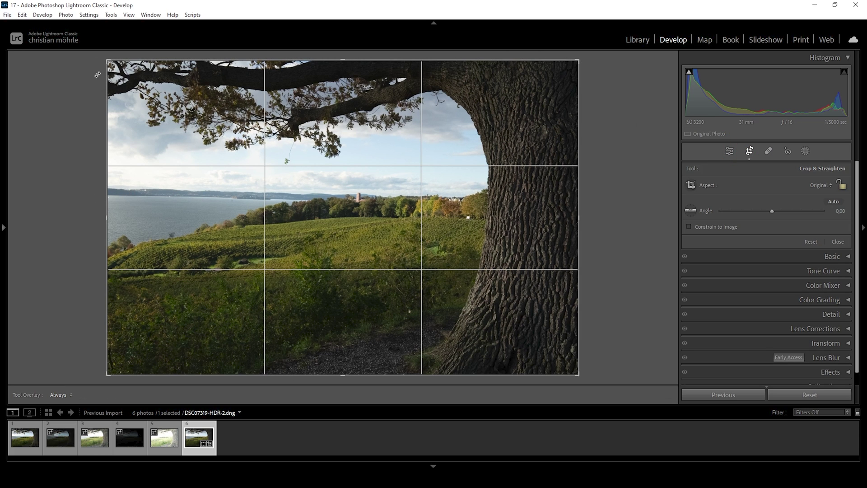
{"action": "left_click_drag", "start_coordinate": [96, 59], "coordinate": [85, 58]}
{"action": "key", "text": "Return"}
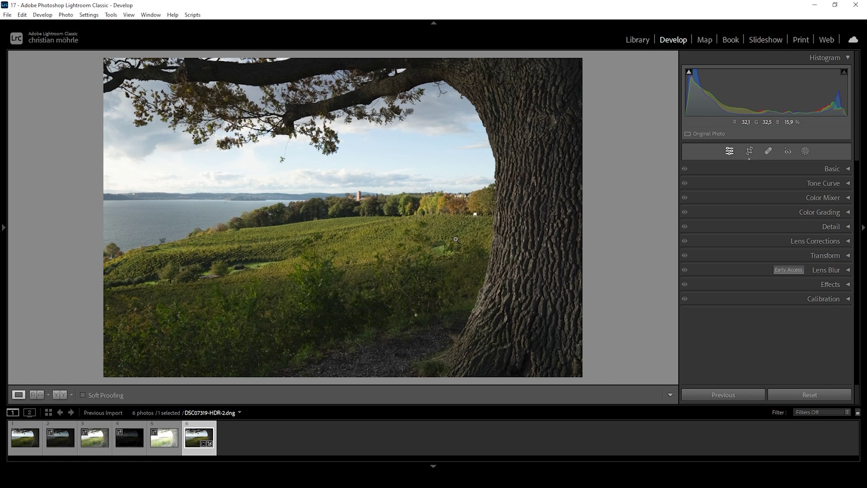
- Apply the Adobe Landscape profile in the Basic panel and warm Temp to 5756
{"action": "left_click", "coordinate": [848, 169]}
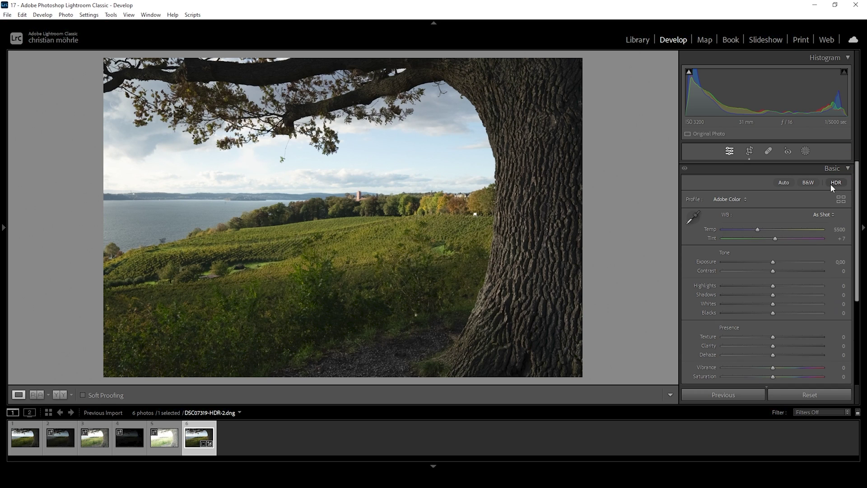
{"action": "left_click", "coordinate": [735, 200]}
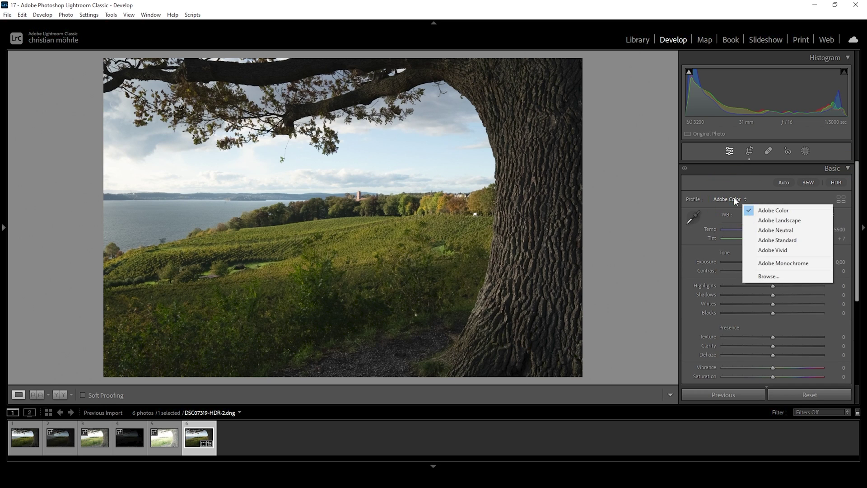
{"action": "left_click", "coordinate": [777, 221]}
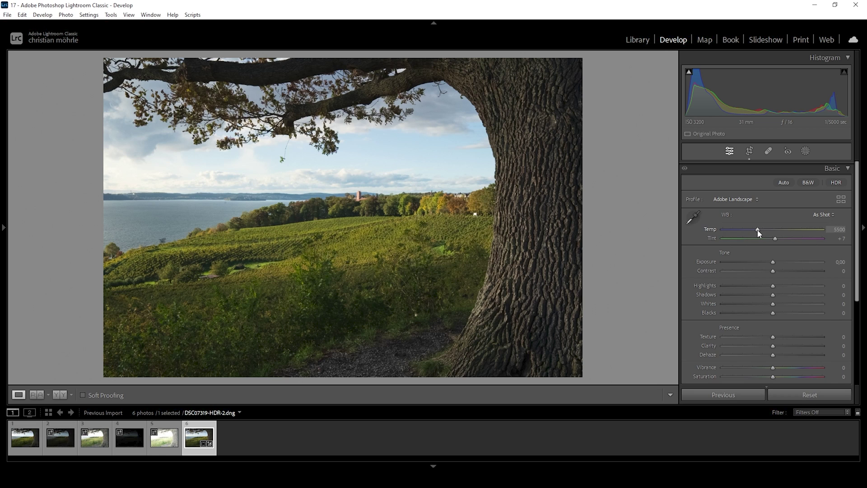
{"action": "left_click_drag", "start_coordinate": [758, 229], "coordinate": [759, 230]}
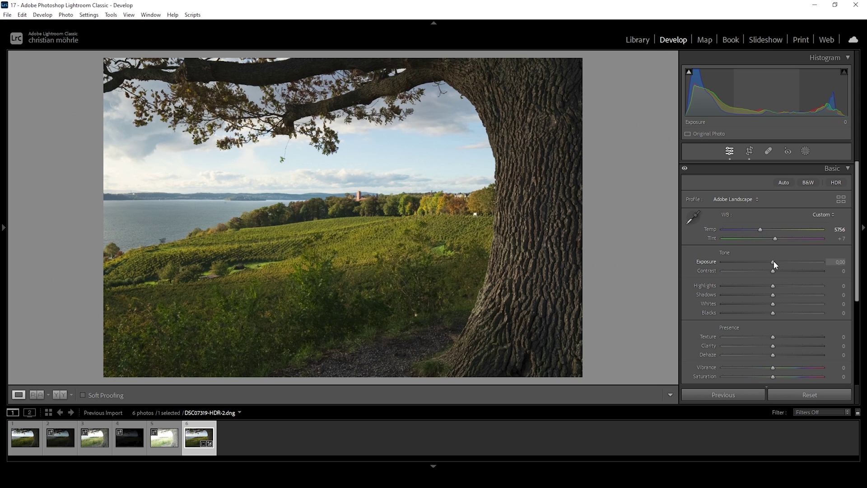
- Raise Exposure to +0.90 and, with shadow clipping shown, lift Blacks to +27
{"action": "left_click_drag", "start_coordinate": [774, 260], "coordinate": [777, 261]}
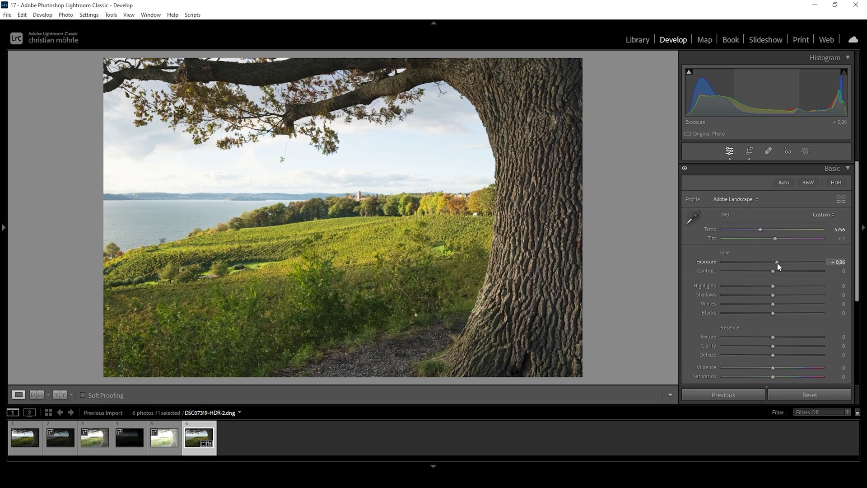
{"action": "left_click_drag", "start_coordinate": [776, 262], "coordinate": [777, 262]}
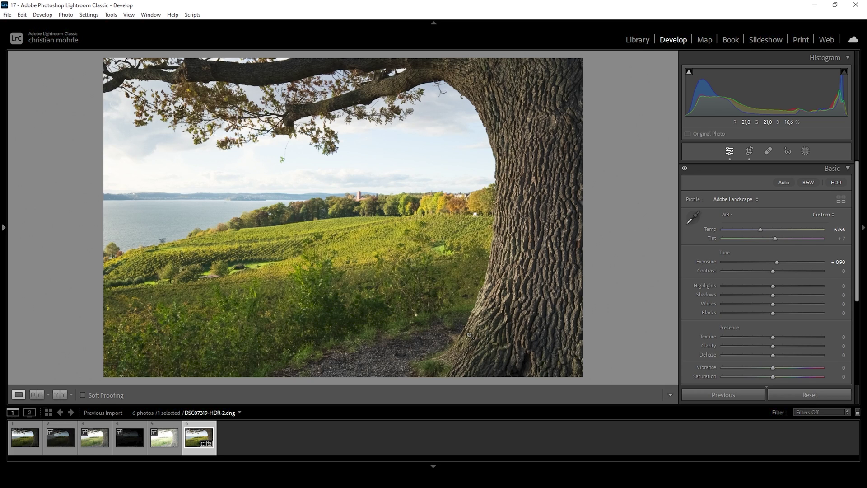
{"action": "left_click", "coordinate": [688, 72]}
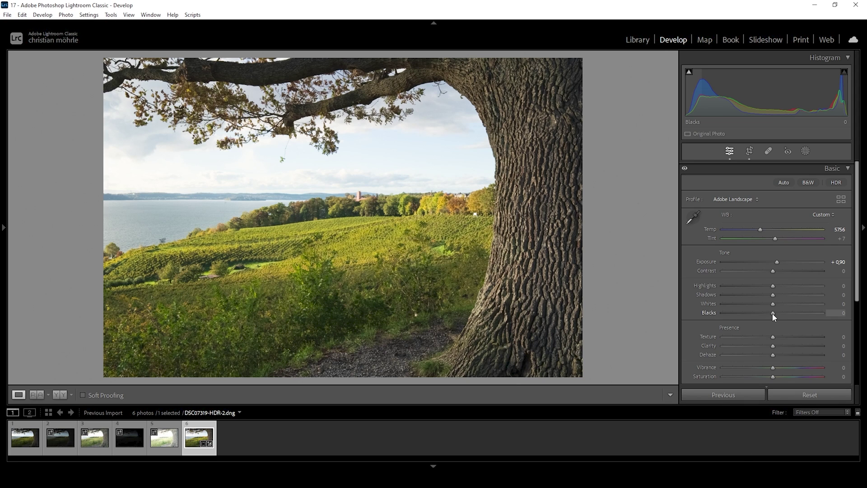
{"action": "left_click_drag", "start_coordinate": [775, 312], "coordinate": [784, 313]}
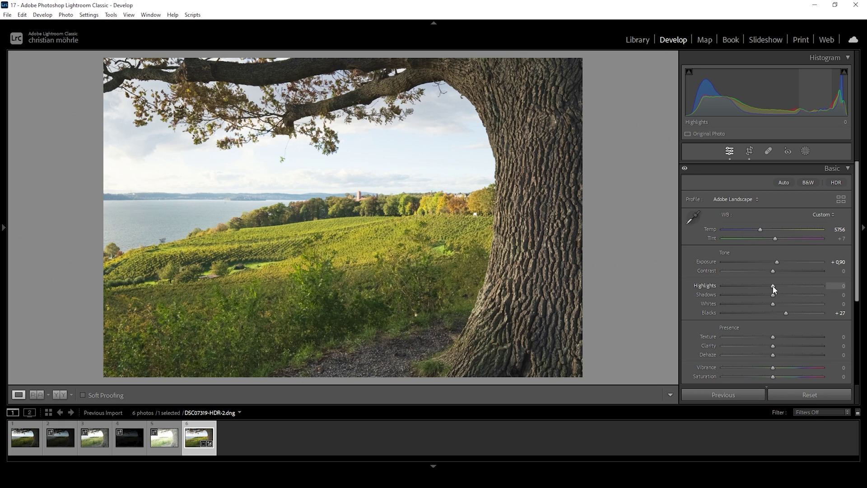
- Set Highlights to -100, Whites to +14 and Shadows to -26 in the Basic panel
{"action": "left_click_drag", "start_coordinate": [773, 287], "coordinate": [712, 288]}
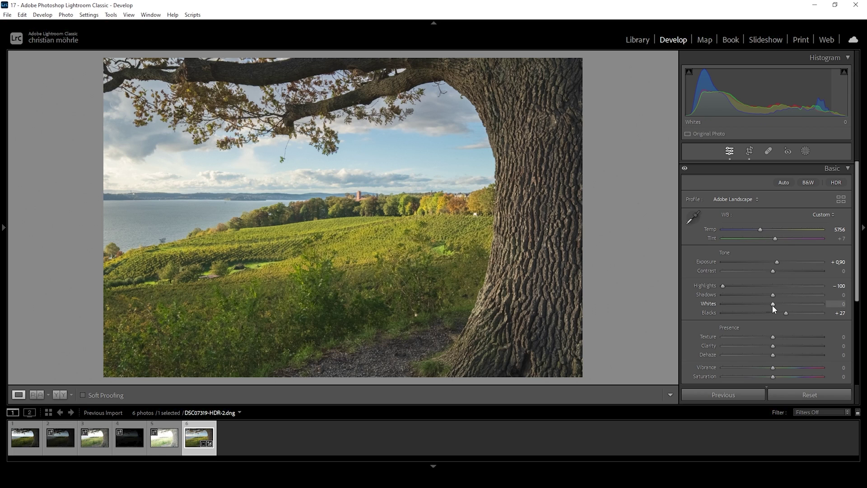
{"action": "left_click_drag", "start_coordinate": [776, 307], "coordinate": [780, 307]}
{"action": "left_click", "coordinate": [780, 306]}
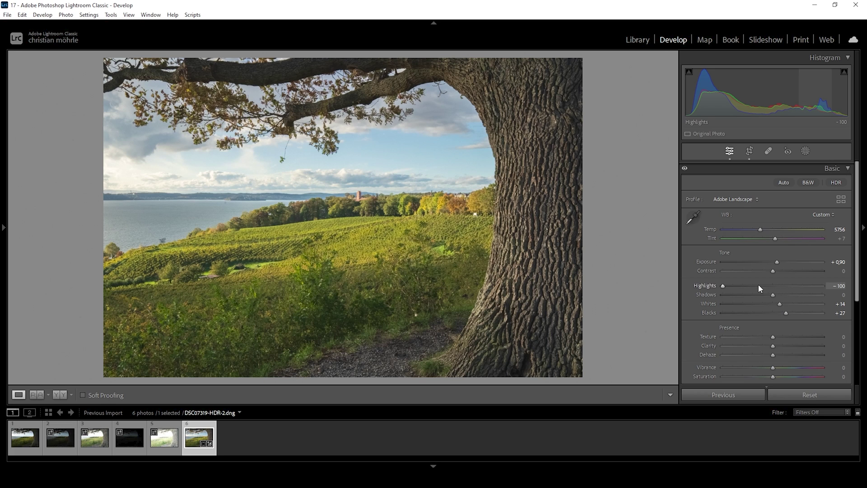
{"action": "left_click_drag", "start_coordinate": [773, 295], "coordinate": [765, 295]}
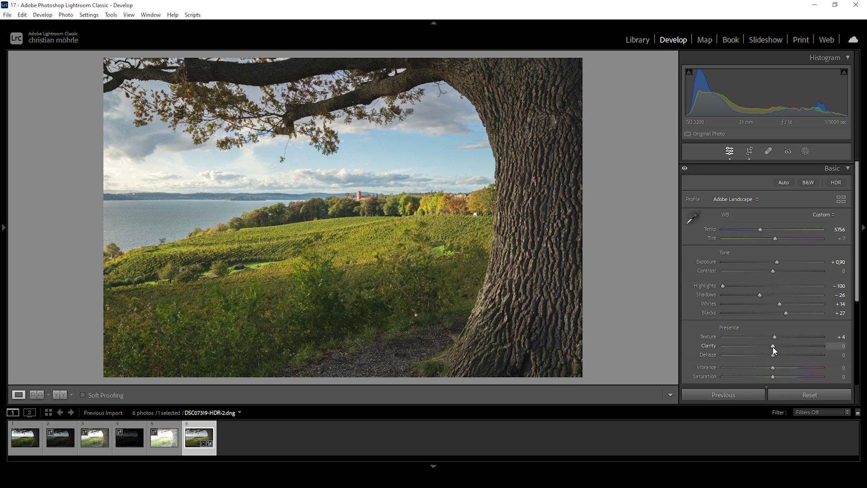
- Set Clarity -17, Dehaze -7 and Vibrance +11, then view Before/After side by side
{"action": "left_click_drag", "start_coordinate": [770, 347], "coordinate": [764, 346]}
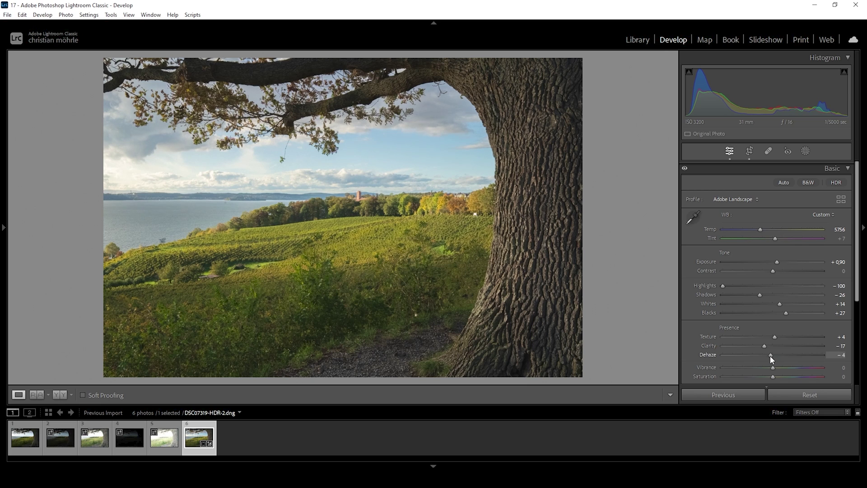
{"action": "left_click_drag", "start_coordinate": [770, 356], "coordinate": [768, 356]}
{"action": "scroll", "coordinate": [765, 330], "scroll_direction": "down", "scroll_amount": 1}
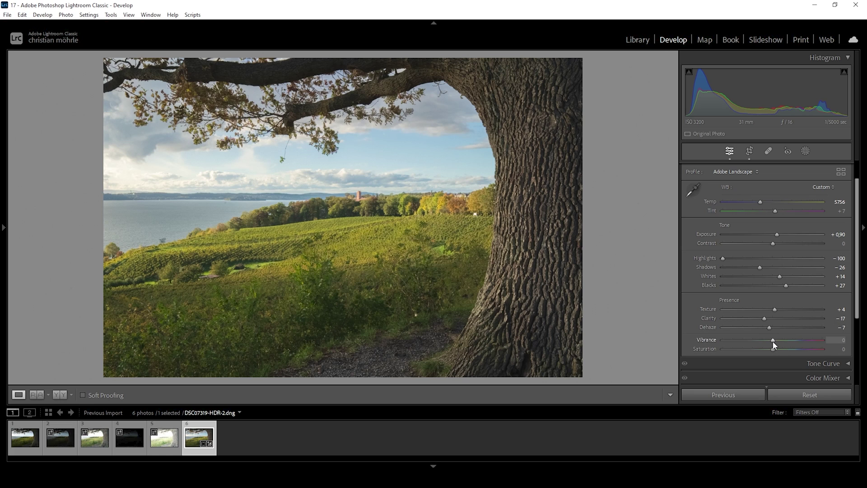
{"action": "left_click_drag", "start_coordinate": [772, 341], "coordinate": [774, 341]}
{"action": "left_click_drag", "start_coordinate": [776, 341], "coordinate": [779, 342]}
{"action": "scroll", "coordinate": [757, 342], "scroll_direction": "up", "scroll_amount": 1}
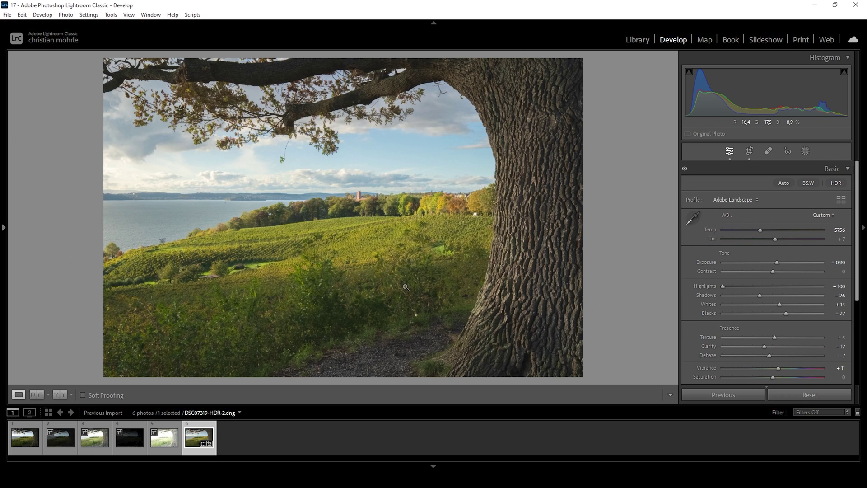
{"action": "left_click", "coordinate": [57, 394]}
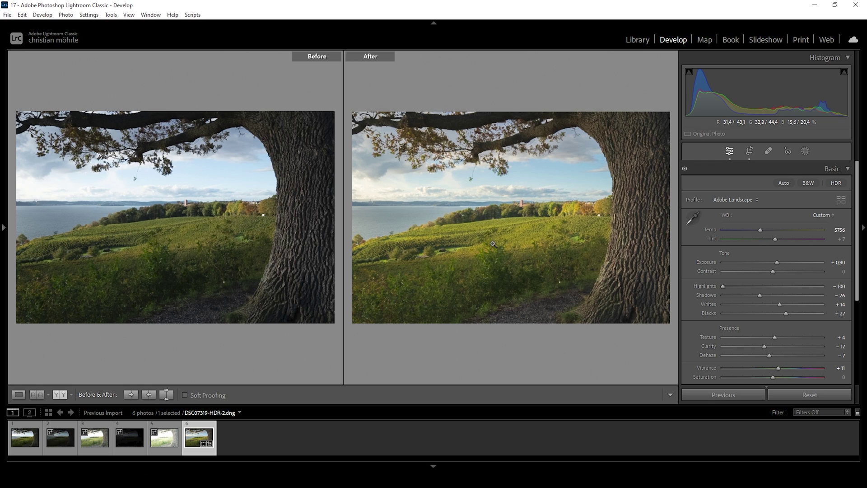
- Switch back to the single Loupe view of the edited HDR photo
{"action": "left_click", "coordinate": [19, 394]}
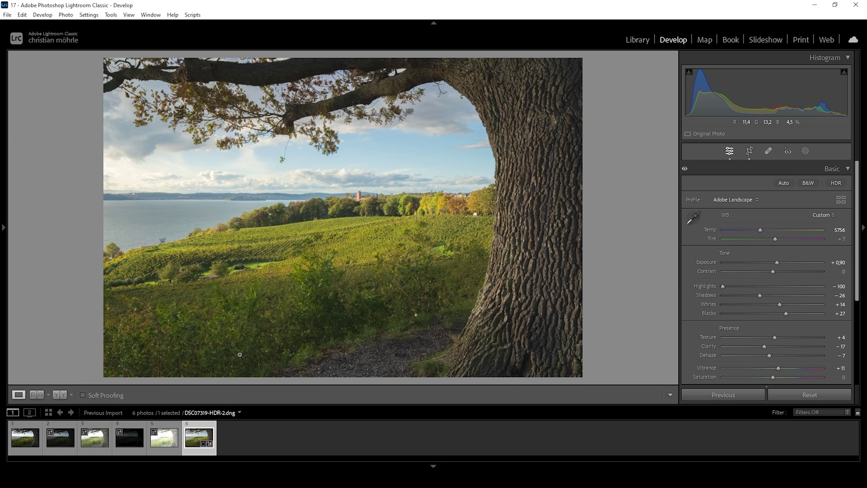
- Draw a radial gradient mask over the left sky, shifted further left
{"action": "left_click", "coordinate": [810, 150]}
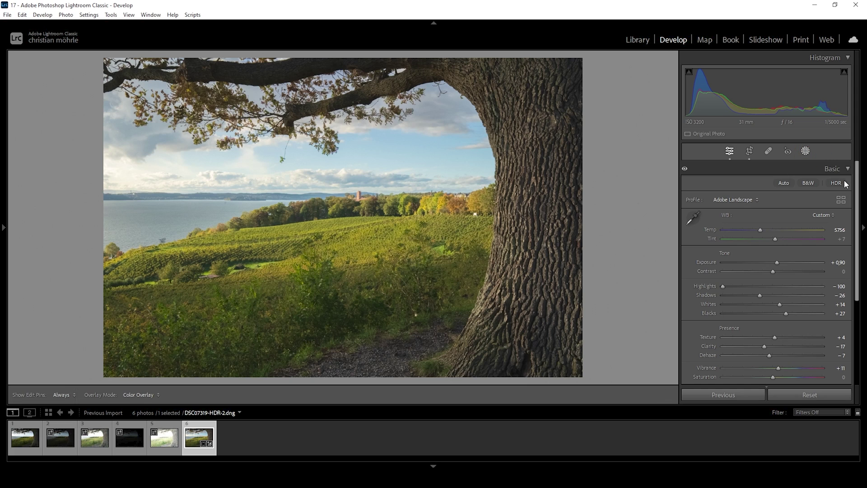
{"action": "left_click", "coordinate": [805, 151]}
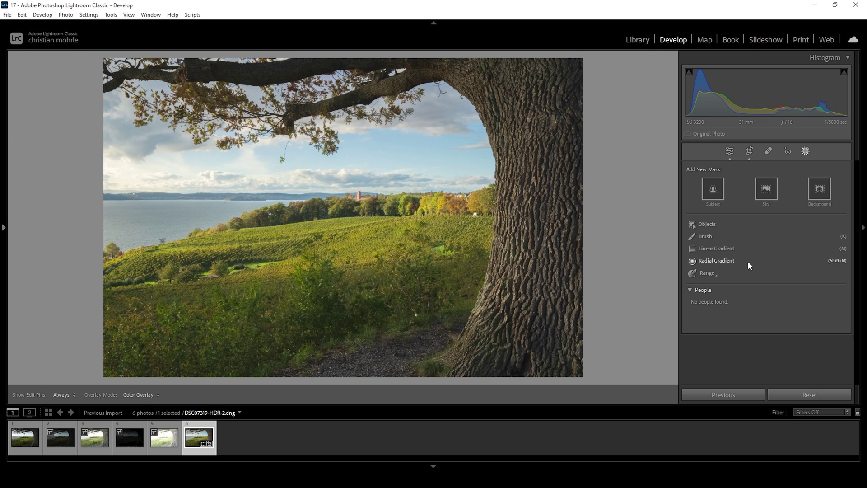
{"action": "left_click", "coordinate": [715, 264]}
{"action": "mouse_move", "coordinate": [133, 180]}
{"action": "left_mouse_down"}
{"action": "mouse_move", "coordinate": [277, 211]}
{"action": "mouse_move", "coordinate": [368, 251]}
{"action": "left_mouse_up"}
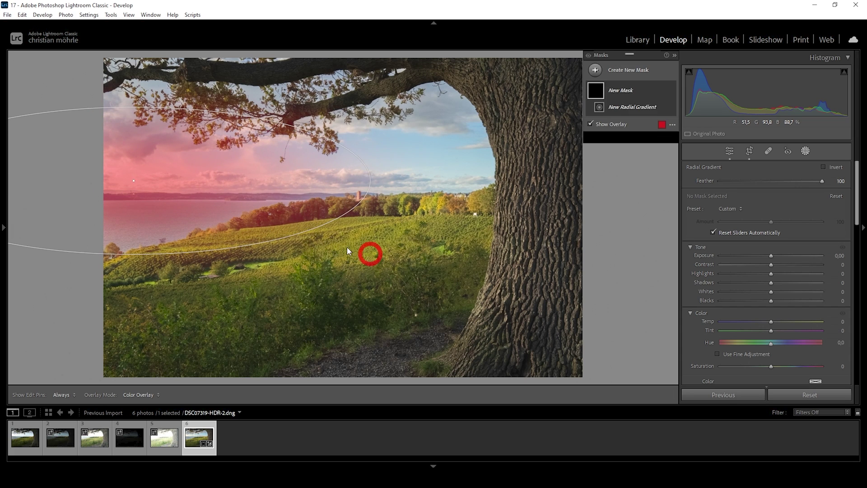
{"action": "left_click_drag", "start_coordinate": [133, 180], "coordinate": [104, 184]}
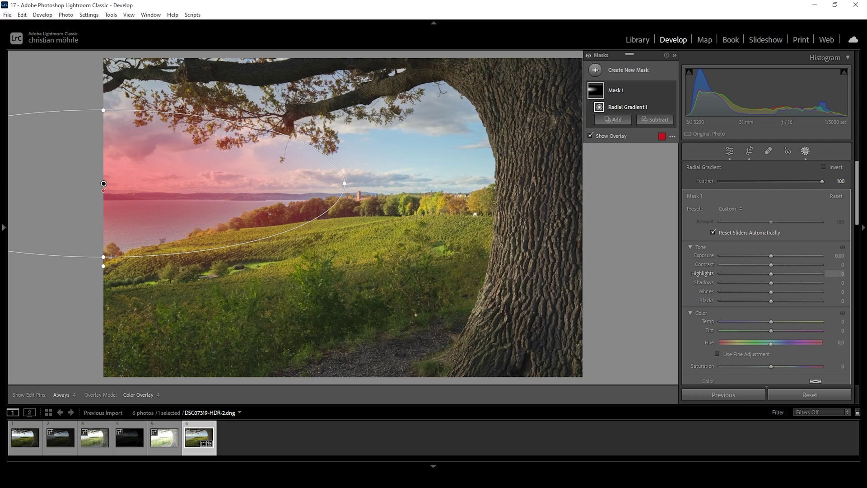
- Set the radial mask's Dehaze to -37
{"action": "left_click_drag", "start_coordinate": [775, 301], "coordinate": [805, 300]}
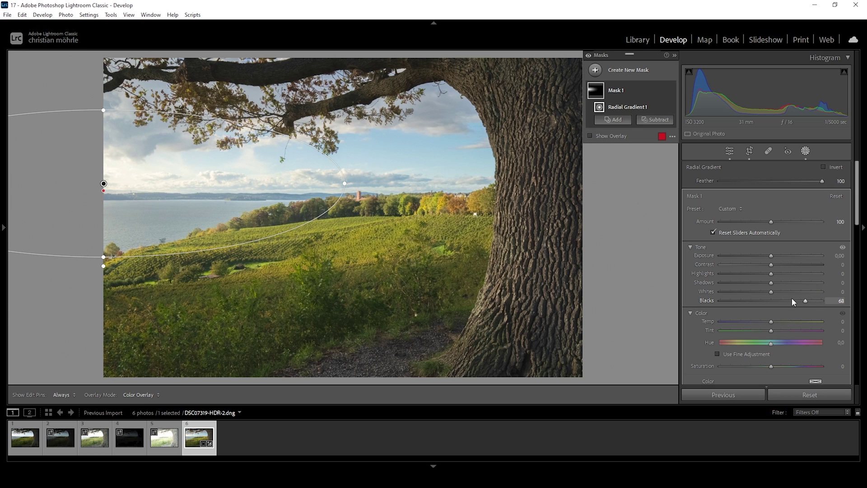
{"action": "scroll", "coordinate": [757, 311], "scroll_direction": "down", "scroll_amount": 6}
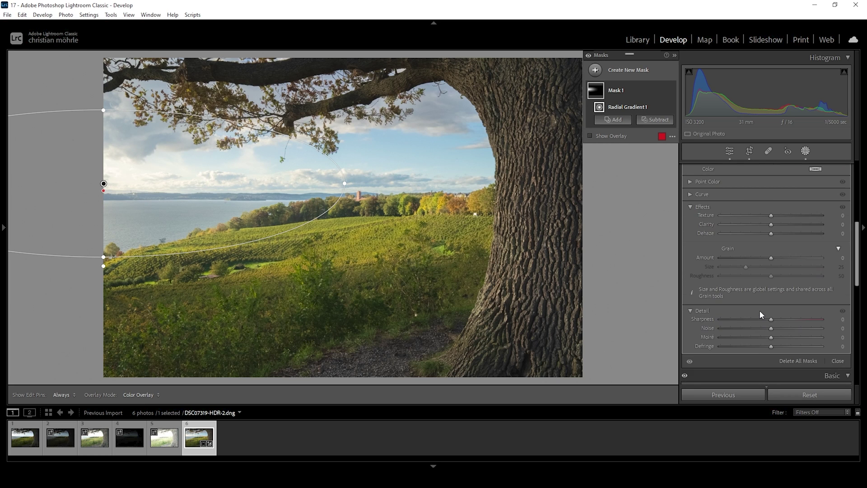
{"action": "left_click_drag", "start_coordinate": [768, 286], "coordinate": [761, 286]}
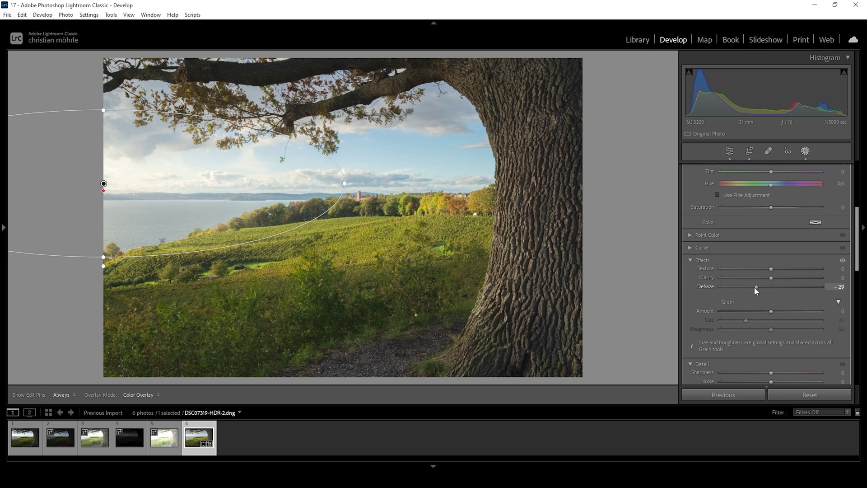
{"action": "left_click_drag", "start_coordinate": [754, 286], "coordinate": [752, 287]}
{"action": "left_click_drag", "start_coordinate": [750, 288], "coordinate": [751, 288]}
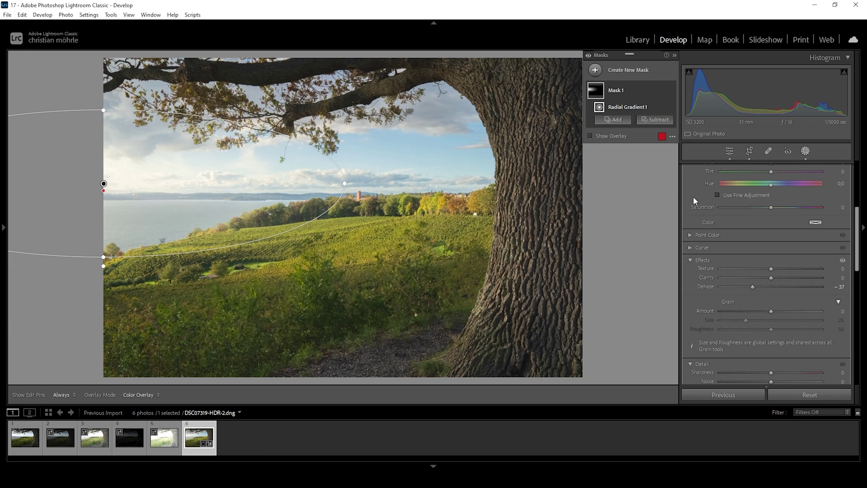
{"action": "left_click", "coordinate": [595, 70]}
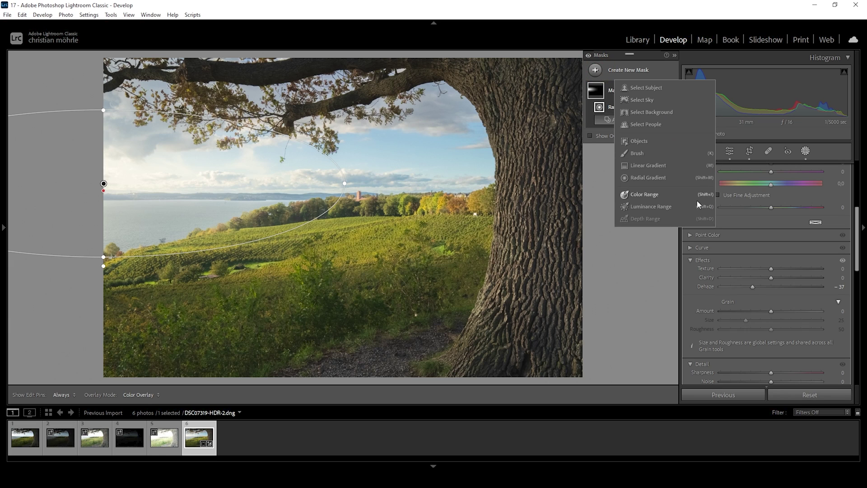
- Add a linear gradient mask over the trunk's right edge with Whites at -100
{"action": "left_click", "coordinate": [655, 166]}
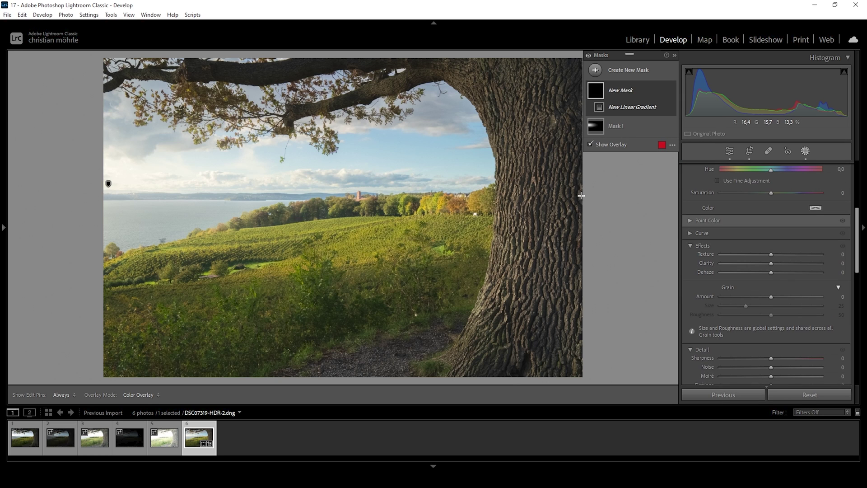
{"action": "mouse_move", "coordinate": [582, 195]}
{"action": "left_mouse_down"}
{"action": "mouse_move", "coordinate": [509, 195]}
{"action": "mouse_move", "coordinate": [590, 196]}
{"action": "left_mouse_up"}
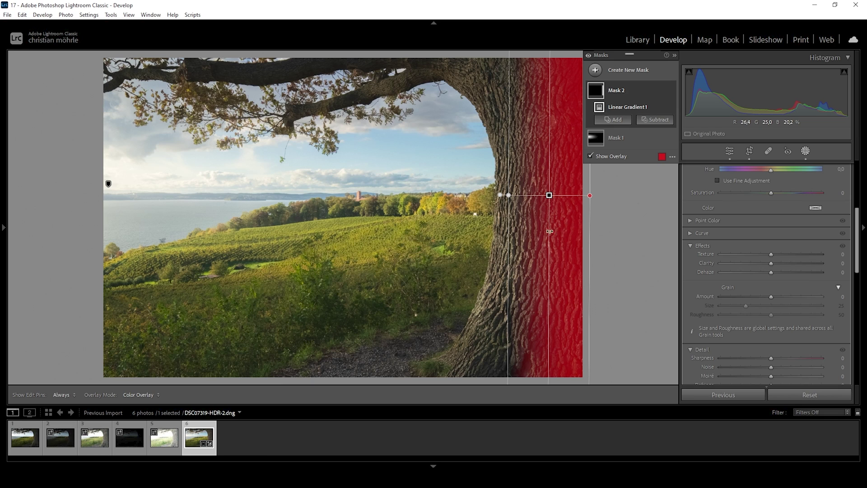
{"action": "scroll", "coordinate": [804, 286], "scroll_direction": "up", "scroll_amount": 5}
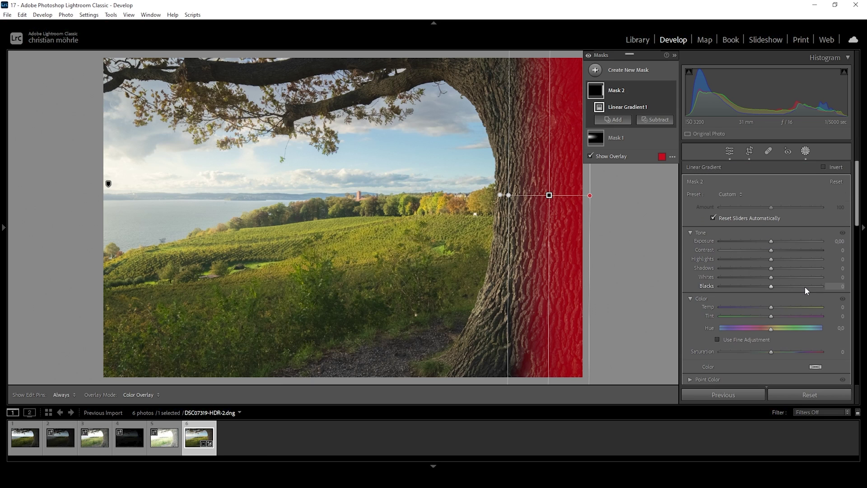
{"action": "left_click_drag", "start_coordinate": [766, 277], "coordinate": [721, 280]}
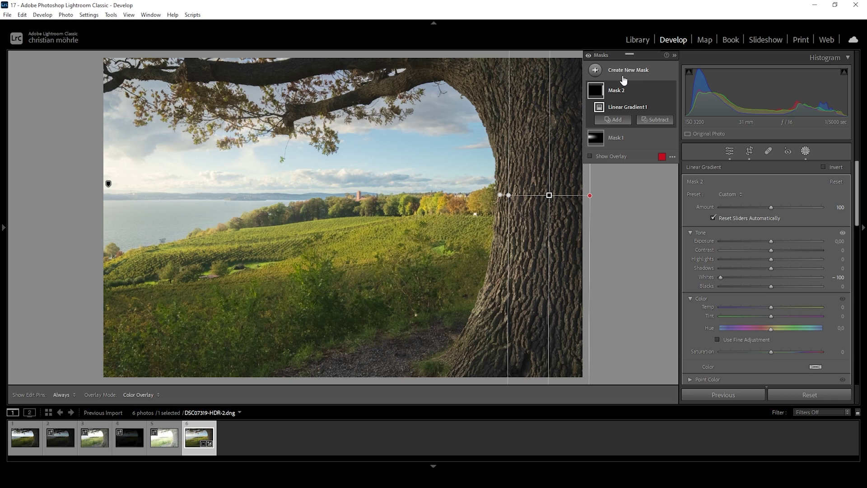
{"action": "left_click", "coordinate": [595, 71]}
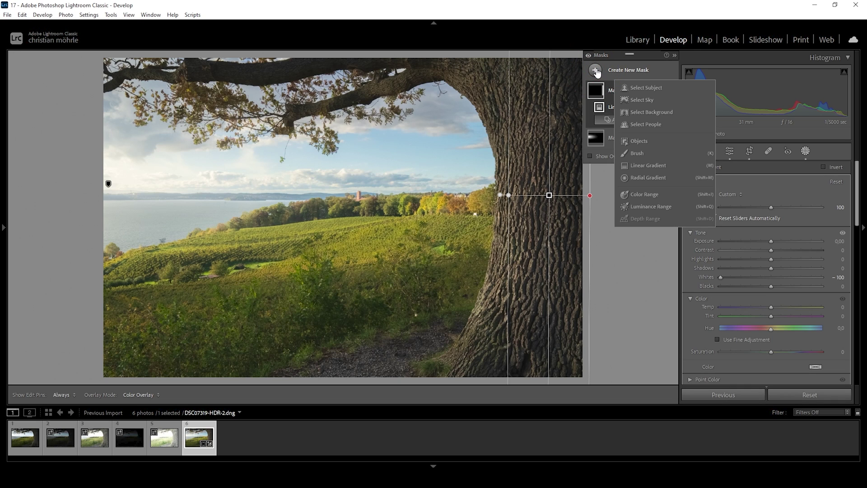
{"action": "left_click", "coordinate": [642, 195]}
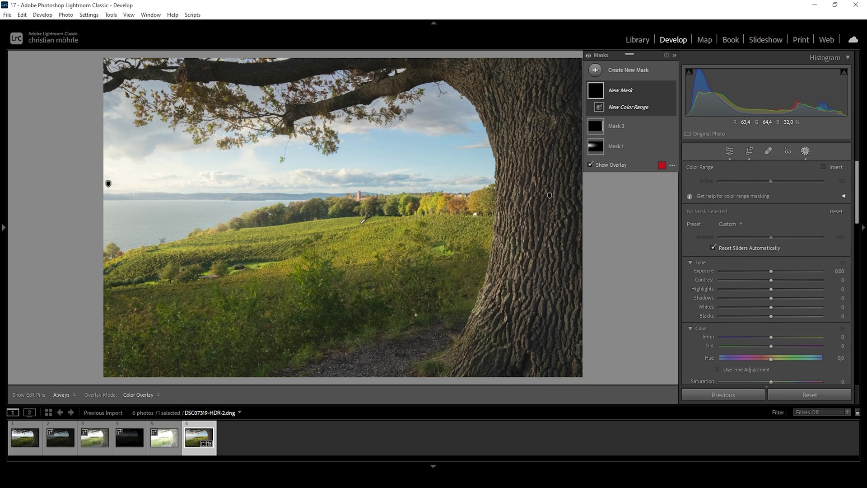
- Mask the meadow by colour with Refine 26, subtracting a linear gradient over the foreground
{"action": "left_click", "coordinate": [359, 223]}
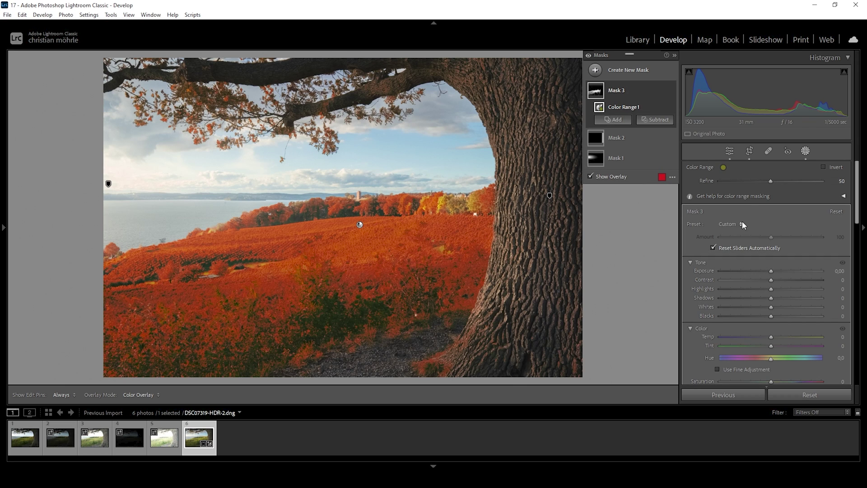
{"action": "left_click_drag", "start_coordinate": [771, 180], "coordinate": [766, 180]}
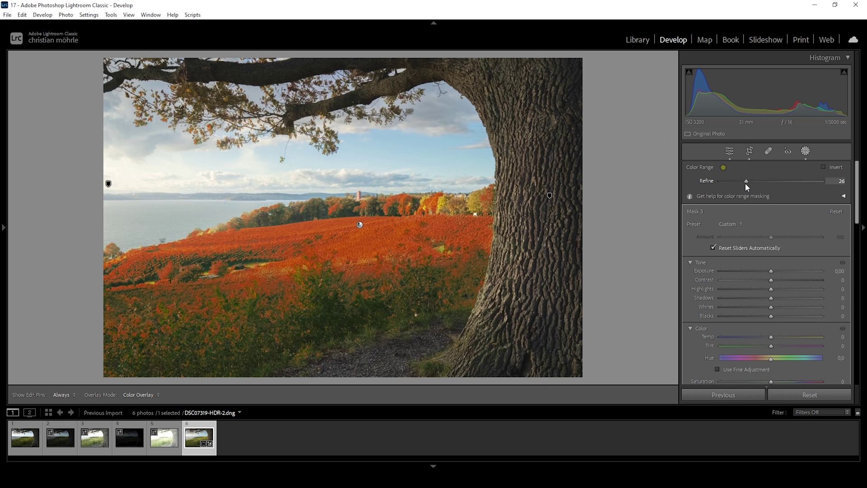
{"action": "left_click_drag", "start_coordinate": [744, 183], "coordinate": [745, 183]}
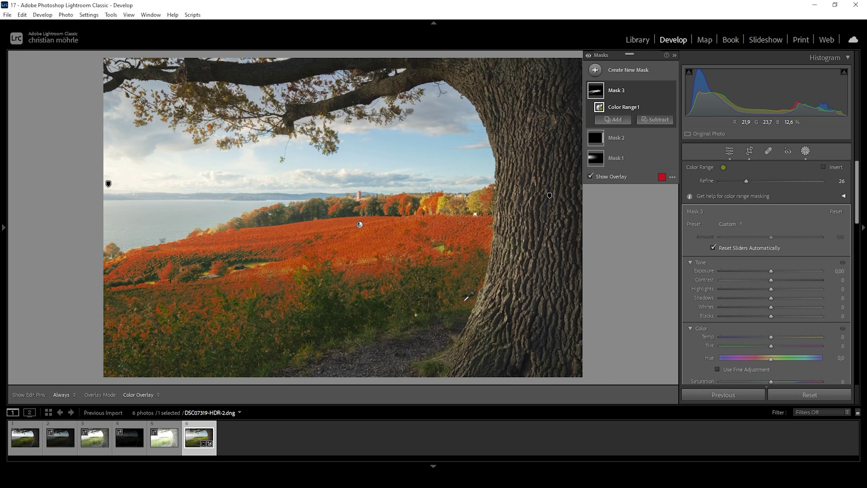
{"action": "left_click", "coordinate": [652, 122]}
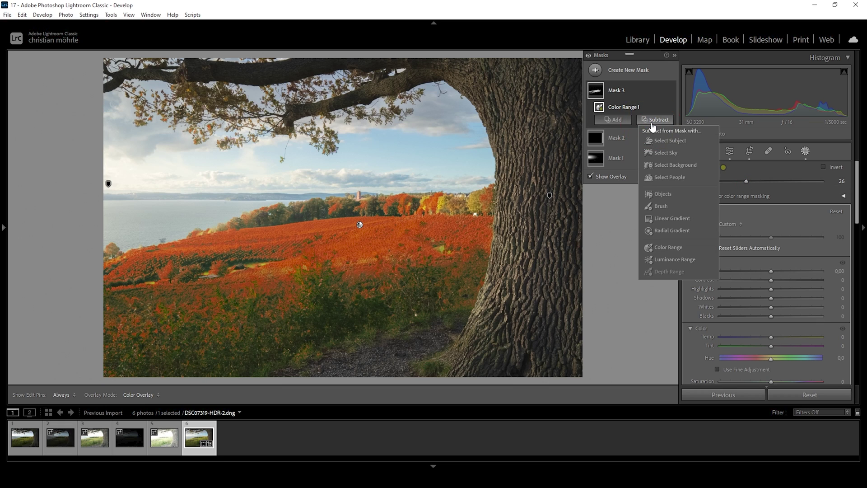
{"action": "left_click", "coordinate": [668, 219]}
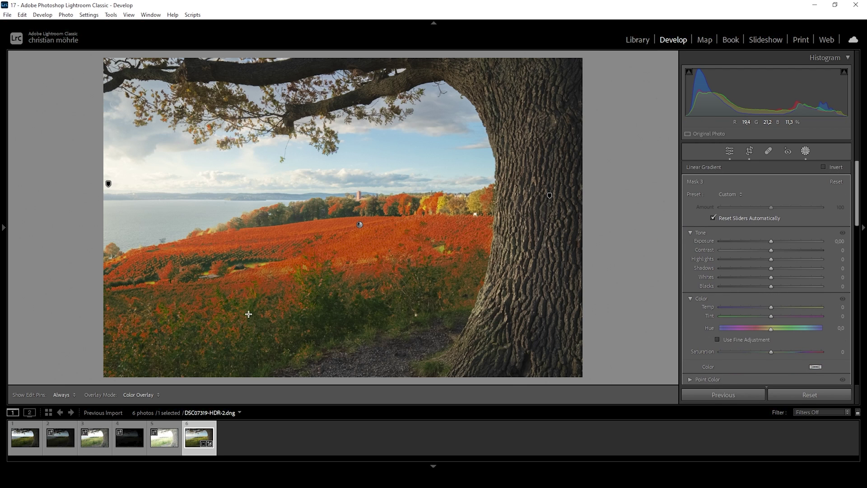
{"action": "mouse_move", "coordinate": [247, 321]}
{"action": "left_mouse_down"}
{"action": "mouse_move", "coordinate": [242, 232]}
{"action": "mouse_move", "coordinate": [246, 308]}
{"action": "left_mouse_up"}
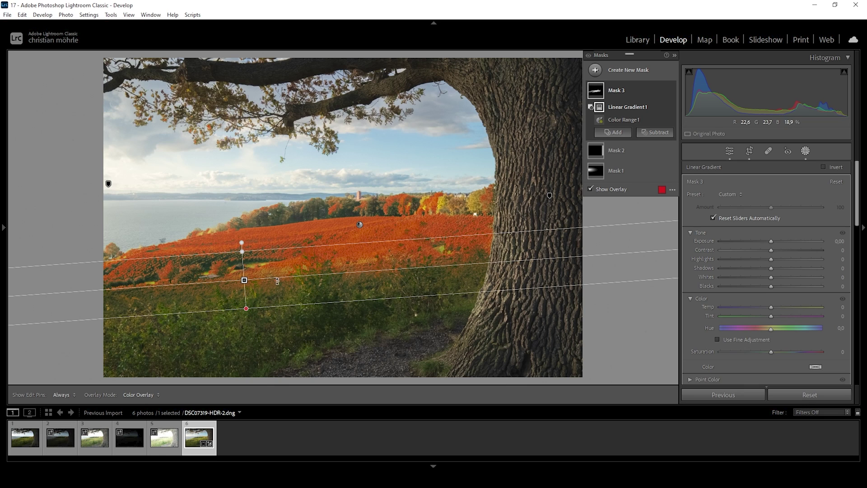
- Set the meadow mask to Exposure 0.36, Whites 21 and Temp 13
{"action": "left_click_drag", "start_coordinate": [773, 243], "coordinate": [775, 244]}
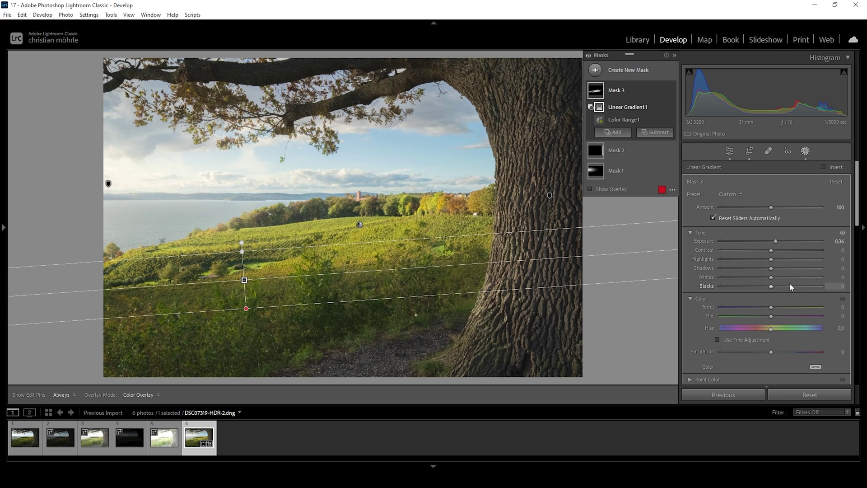
{"action": "left_click_drag", "start_coordinate": [772, 277], "coordinate": [782, 278]}
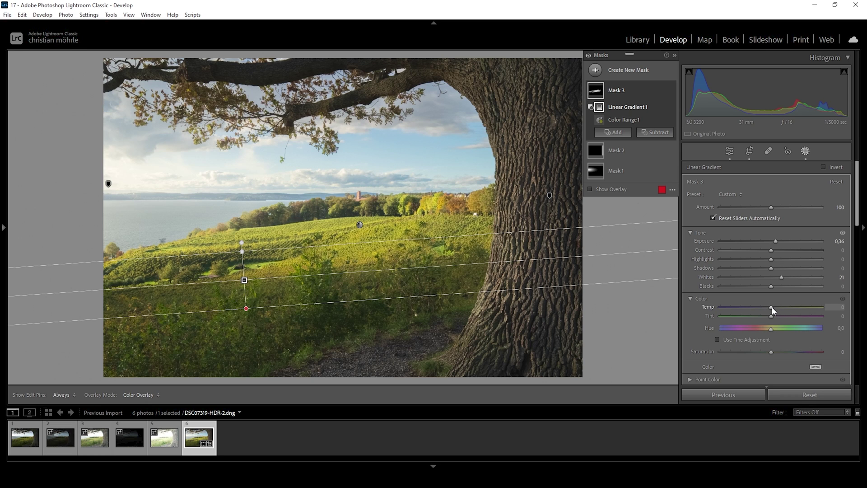
{"action": "left_click_drag", "start_coordinate": [772, 310], "coordinate": [777, 308]}
- Create a Color Range mask on the blue sky, subtracting a diagonal linear gradient from the upper left
{"action": "left_click", "coordinate": [595, 71]}
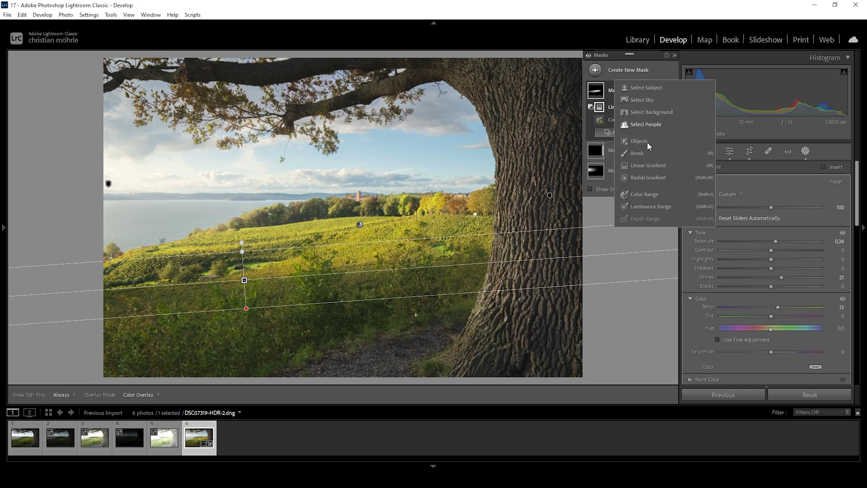
{"action": "left_click", "coordinate": [637, 195]}
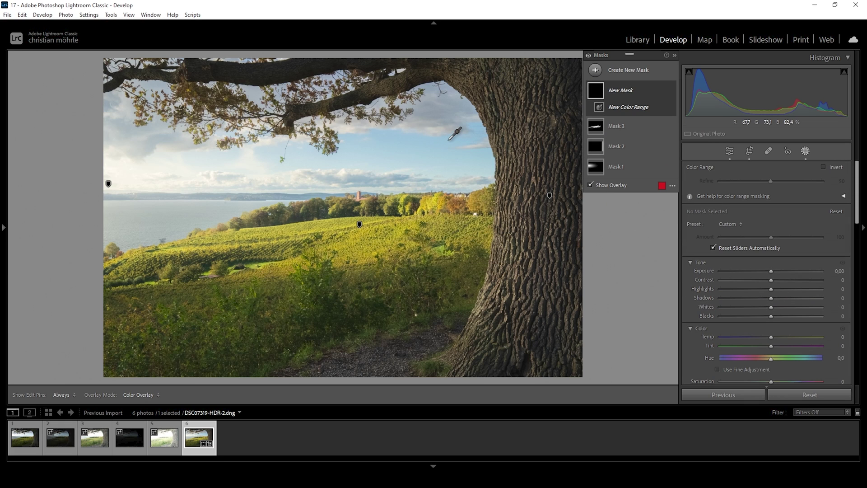
{"action": "left_click", "coordinate": [451, 140]}
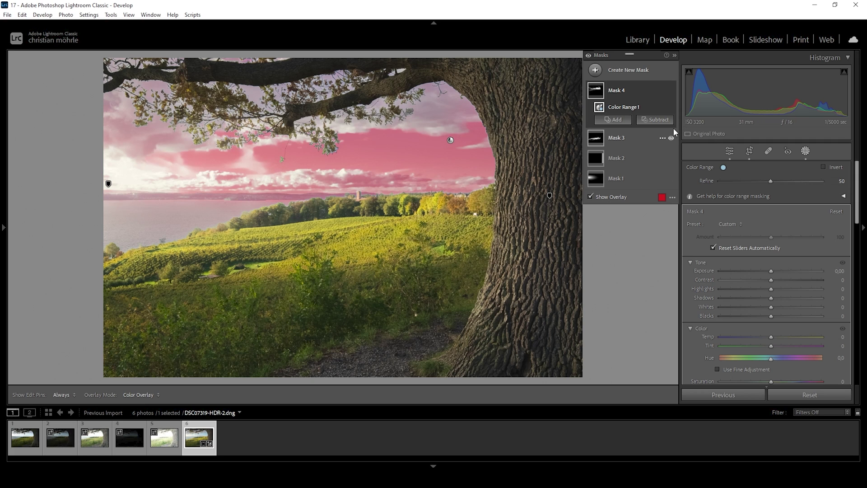
{"action": "left_click", "coordinate": [653, 121]}
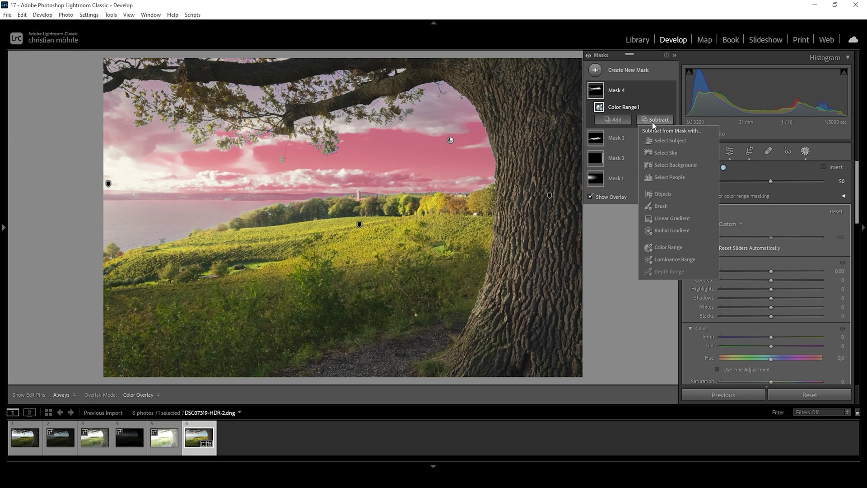
{"action": "left_click", "coordinate": [674, 220]}
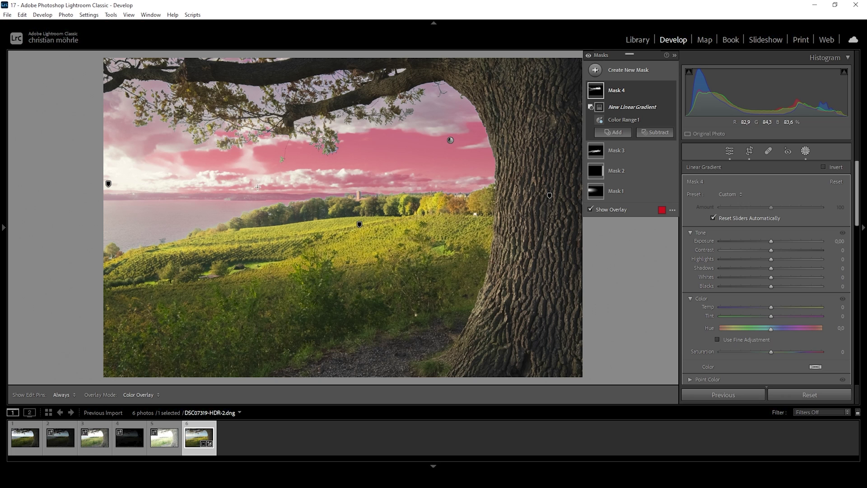
{"action": "left_click_drag", "start_coordinate": [257, 186], "coordinate": [333, 16]}
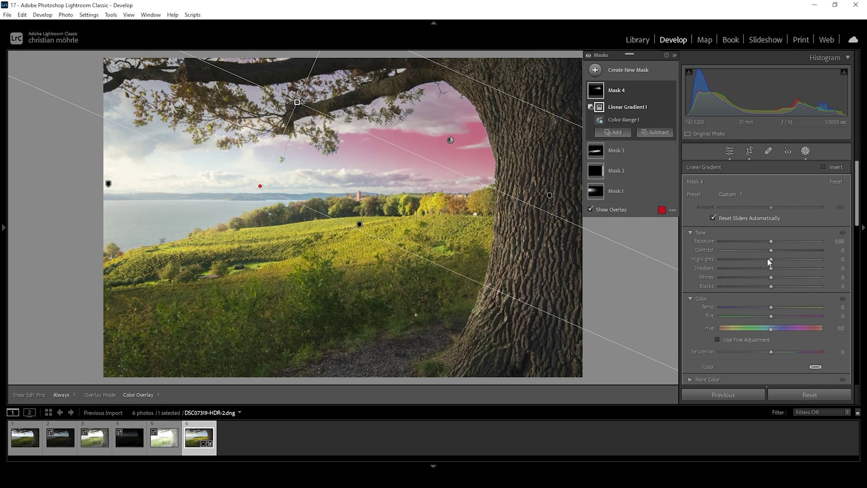
- Darken the masked sky to Exposure -0.54
{"action": "left_click_drag", "start_coordinate": [770, 242], "coordinate": [765, 243]}
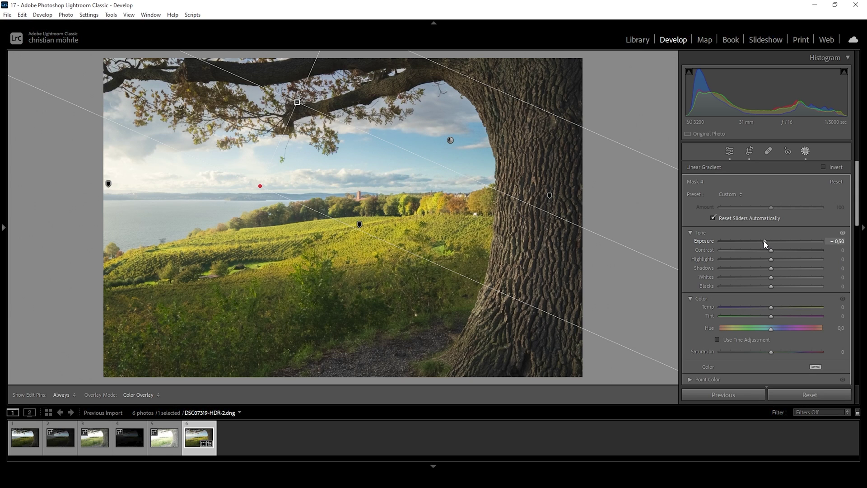
{"action": "left_click_drag", "start_coordinate": [764, 243], "coordinate": [764, 243]}
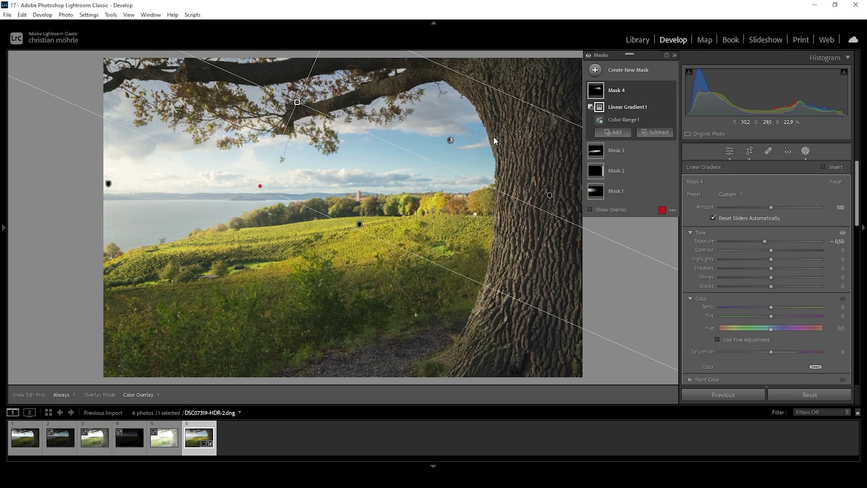
{"action": "left_click_drag", "start_coordinate": [764, 243], "coordinate": [765, 244]}
- Create a Color Range mask sampled from the sunlit field
{"action": "left_click", "coordinate": [595, 70]}
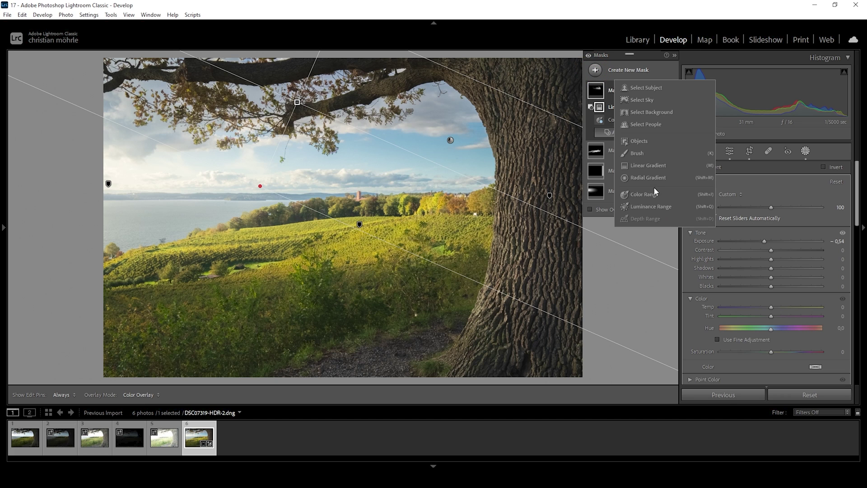
{"action": "left_click", "coordinate": [646, 194]}
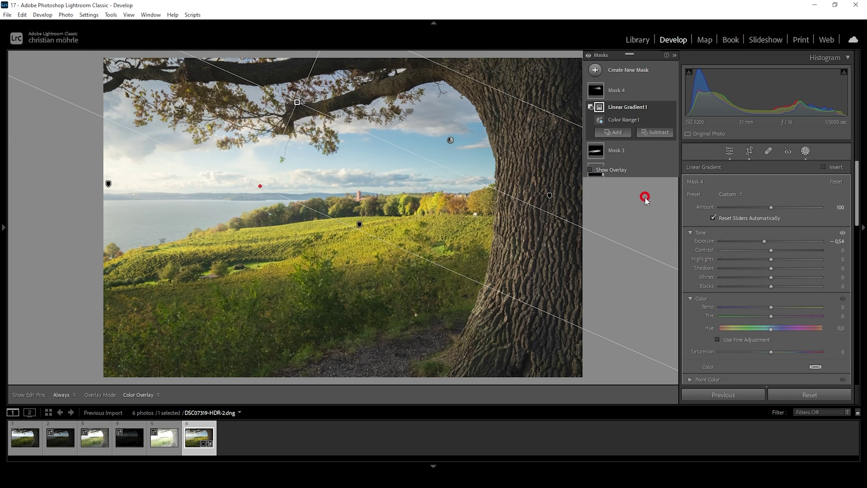
{"action": "left_click", "coordinate": [349, 223]}
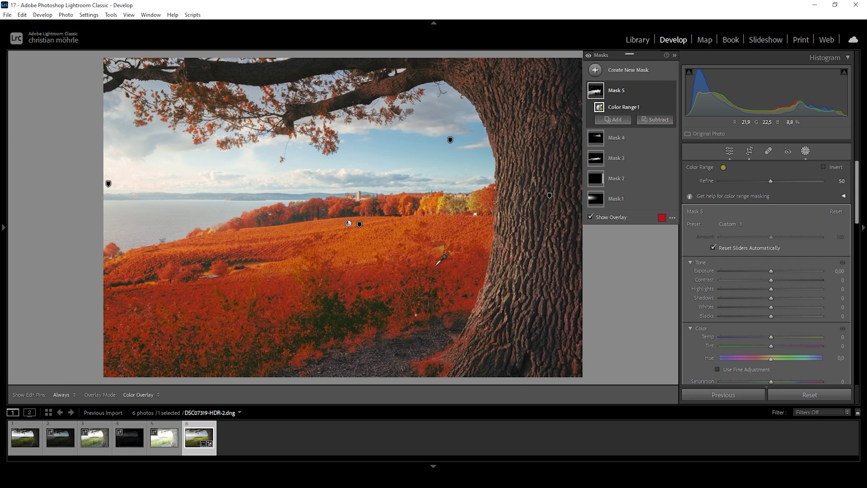
- Intersect Mask 5 with a tilted radial gradient spanning the lake, trees and field
{"action": "left_click", "coordinate": [661, 91]}
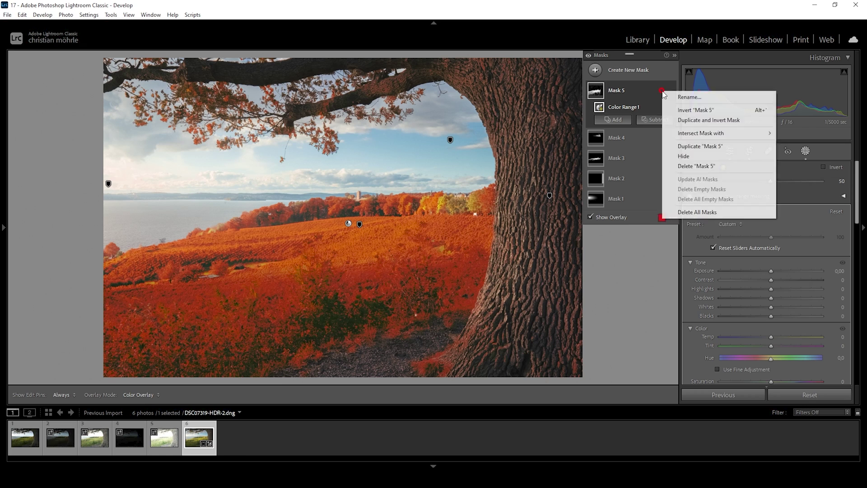
{"action": "mouse_move", "coordinate": [676, 136]}
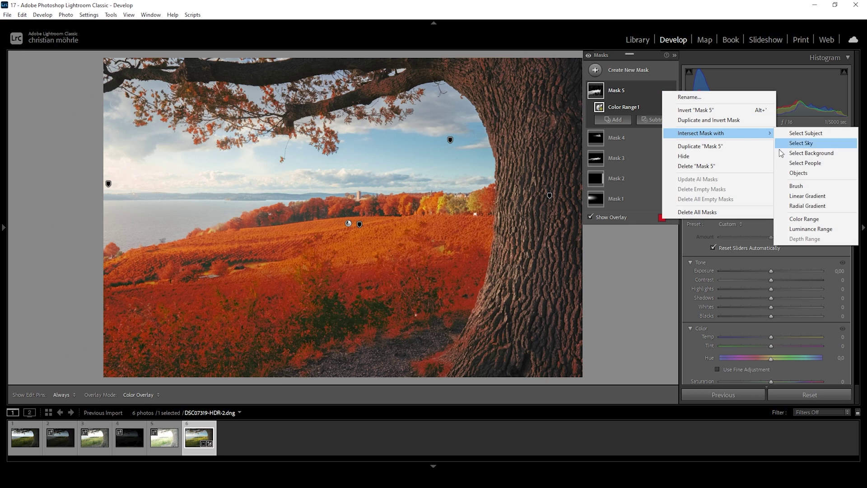
{"action": "left_click", "coordinate": [806, 205]}
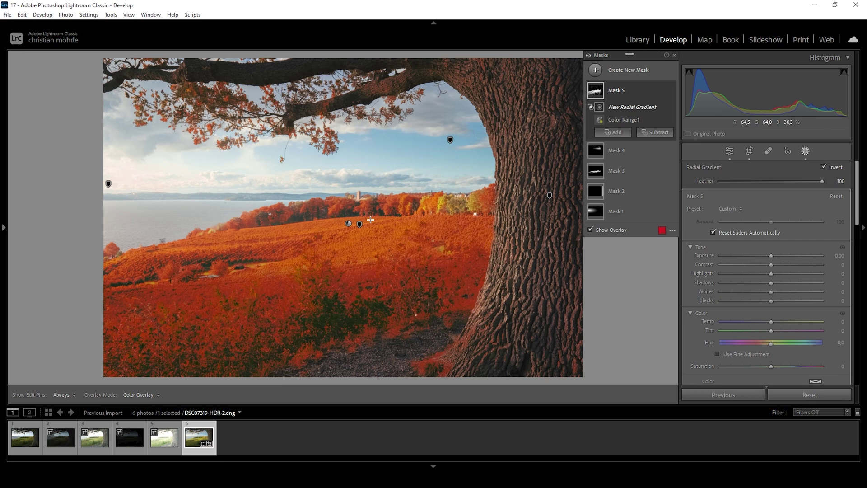
{"action": "left_click_drag", "start_coordinate": [351, 210], "coordinate": [559, 261]}
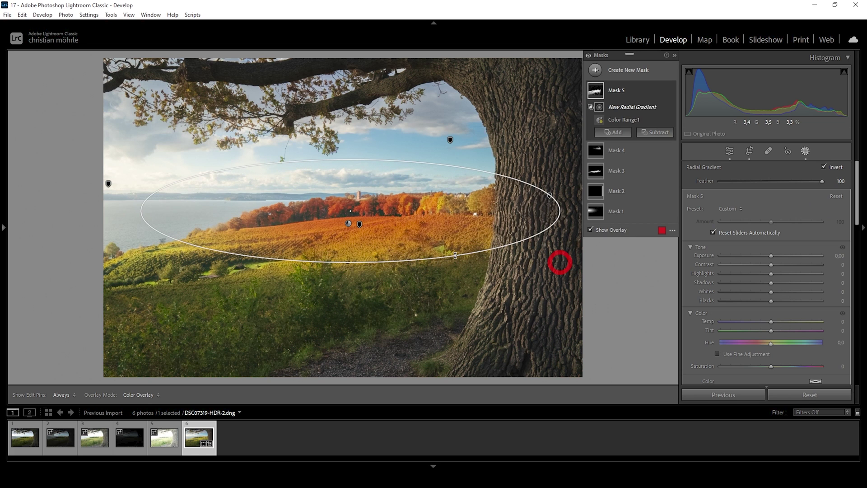
{"action": "left_click_drag", "start_coordinate": [136, 211], "coordinate": [145, 252]}
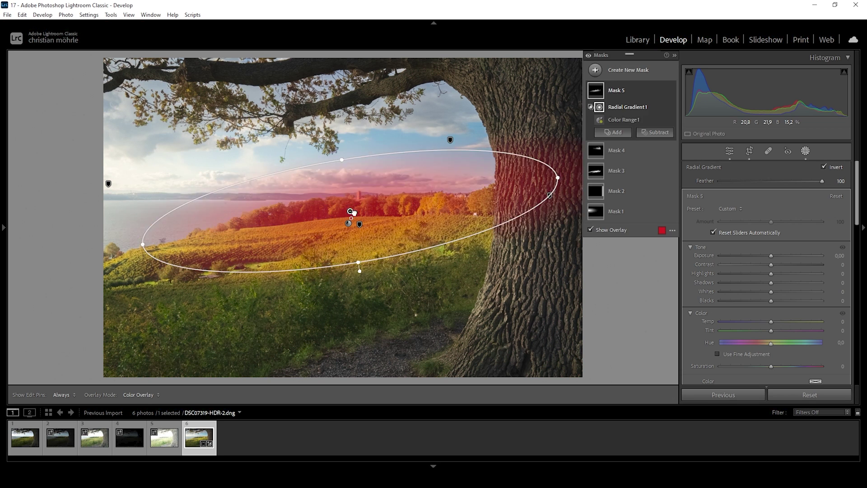
{"action": "left_click_drag", "start_coordinate": [149, 254], "coordinate": [82, 254]}
{"action": "left_click_drag", "start_coordinate": [355, 222], "coordinate": [371, 222]}
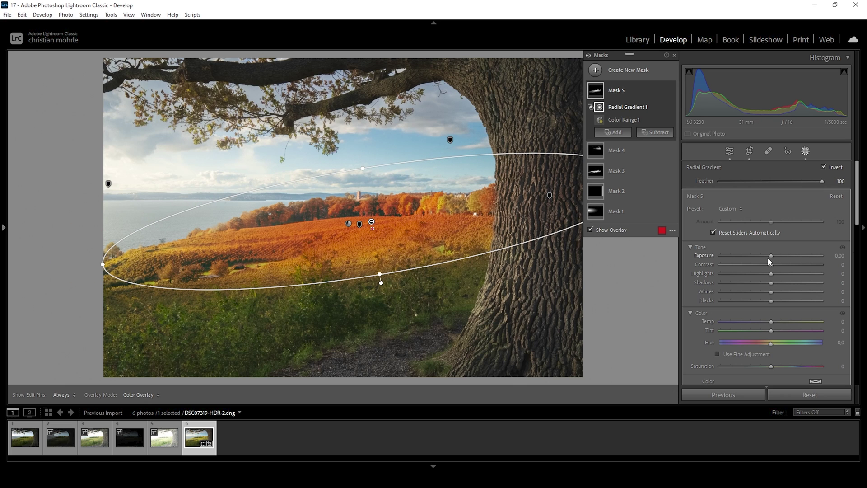
- Set the masked area to Exposure 0.25, Whites 21, Temp 5 and Saturation 8, then compare
{"action": "left_click_drag", "start_coordinate": [772, 256], "coordinate": [777, 255]}
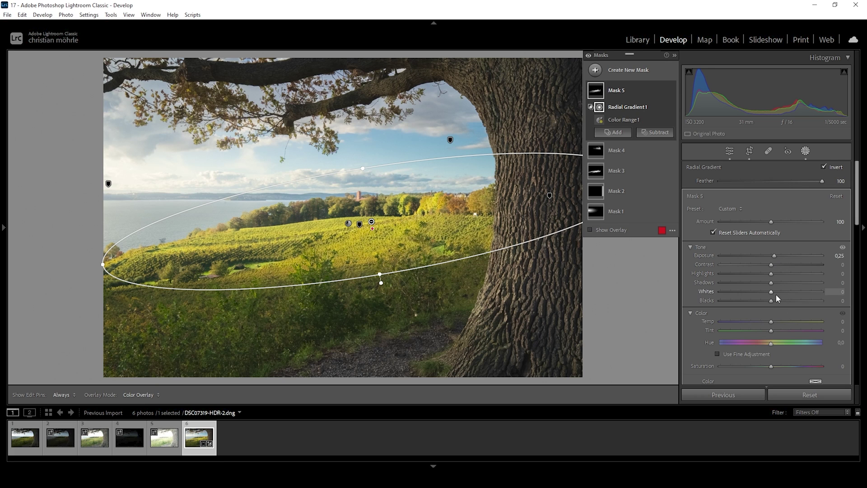
{"action": "left_click_drag", "start_coordinate": [771, 292], "coordinate": [772, 292]}
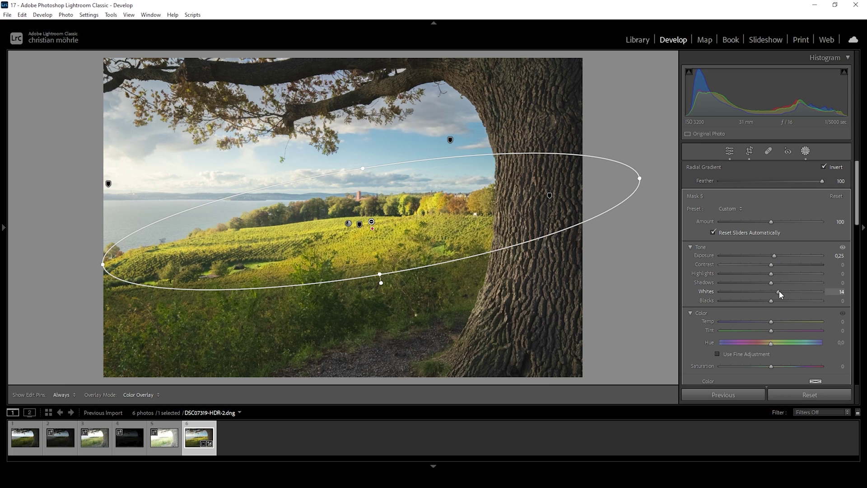
{"action": "left_click_drag", "start_coordinate": [779, 290], "coordinate": [782, 291]}
{"action": "left_click_drag", "start_coordinate": [771, 322], "coordinate": [773, 320]}
{"action": "left_click_drag", "start_coordinate": [770, 365], "coordinate": [775, 365]}
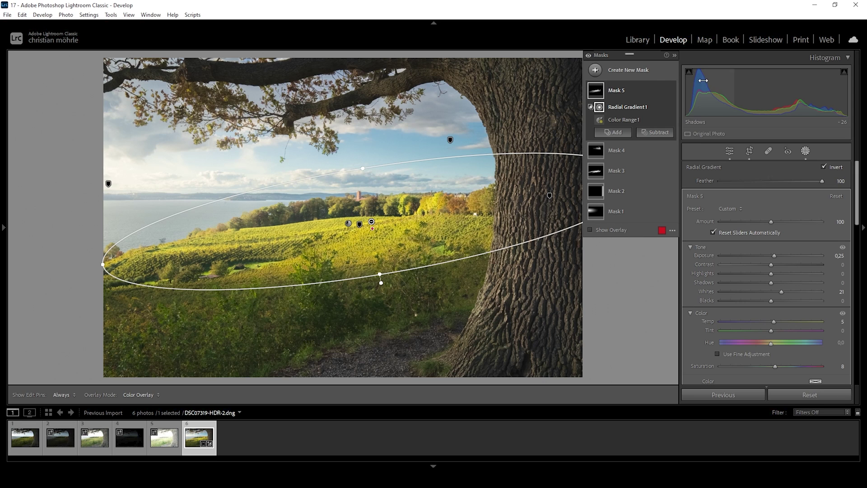
{"action": "left_click", "coordinate": [588, 56]}
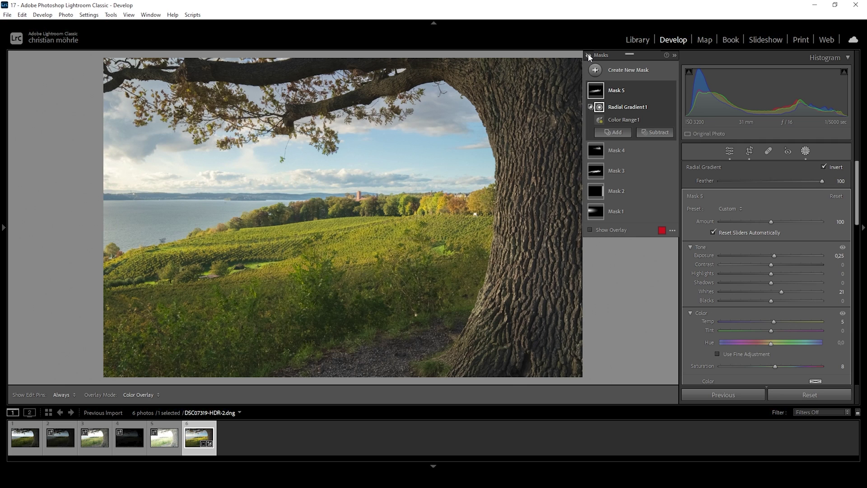
- Restore the mask effect, exit Masking and collapse the Basic panel in favour of the Color Mixer
{"action": "left_click", "coordinate": [588, 55]}
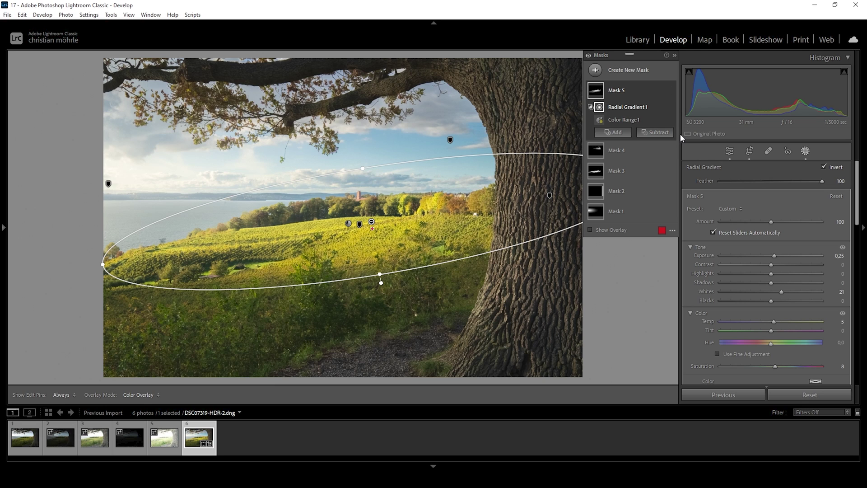
{"action": "left_click", "coordinate": [729, 152]}
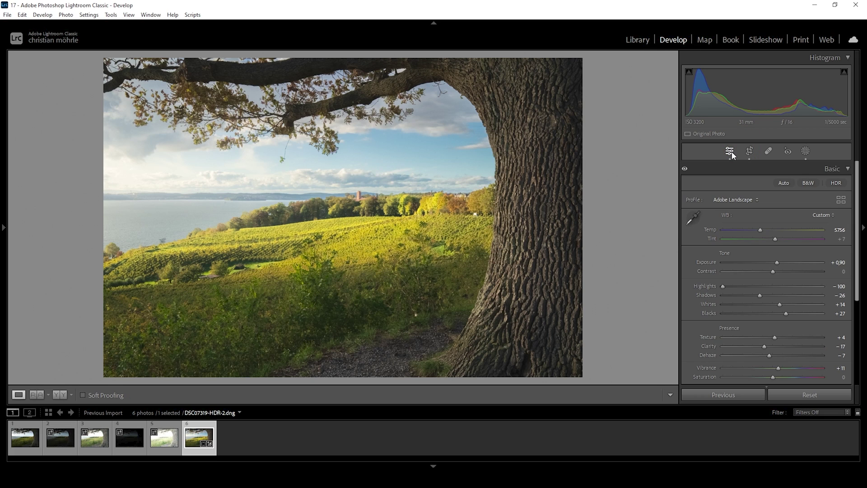
{"action": "left_click", "coordinate": [848, 169]}
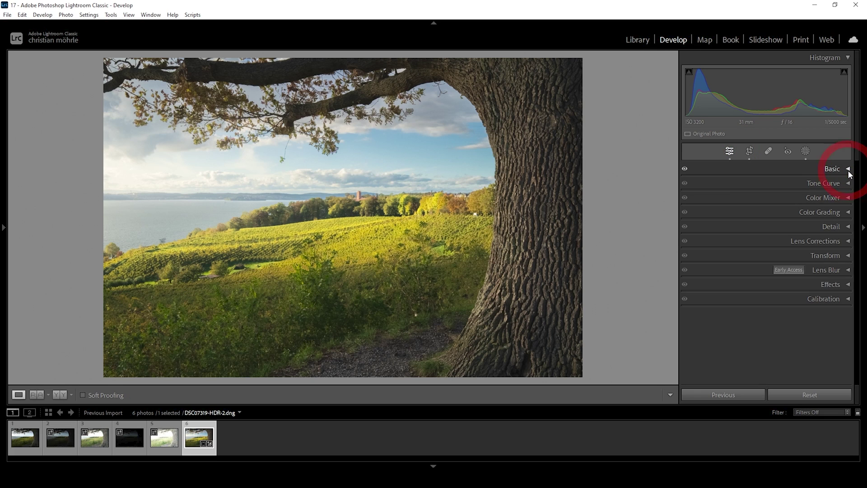
{"action": "left_click", "coordinate": [846, 198]}
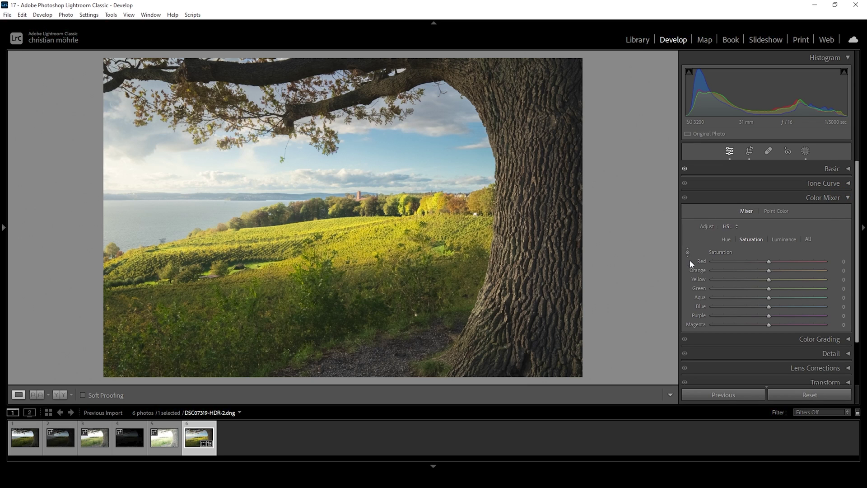
- Shift the HSL hues to Green −84, Yellow −18 and Orange −56
{"action": "left_click", "coordinate": [725, 240]}
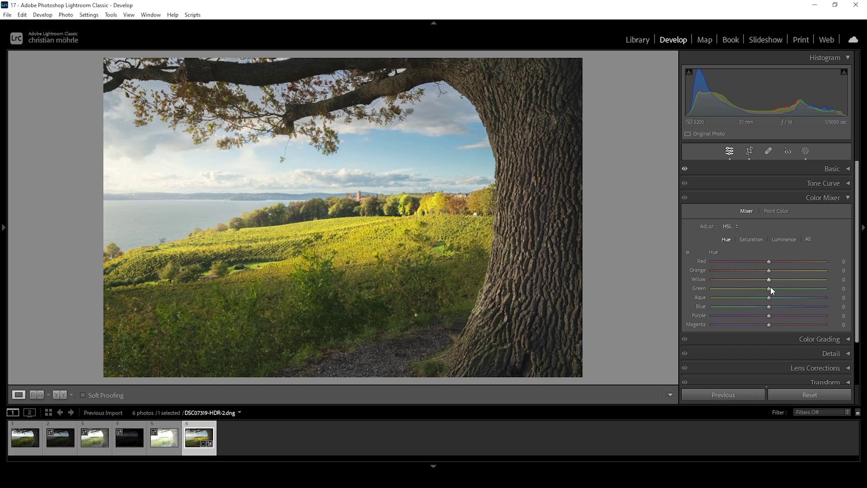
{"action": "left_click_drag", "start_coordinate": [768, 289], "coordinate": [730, 289]}
{"action": "left_click_drag", "start_coordinate": [724, 288], "coordinate": [721, 289]}
{"action": "left_click_drag", "start_coordinate": [767, 280], "coordinate": [758, 281]}
{"action": "left_click_drag", "start_coordinate": [768, 270], "coordinate": [731, 271]}
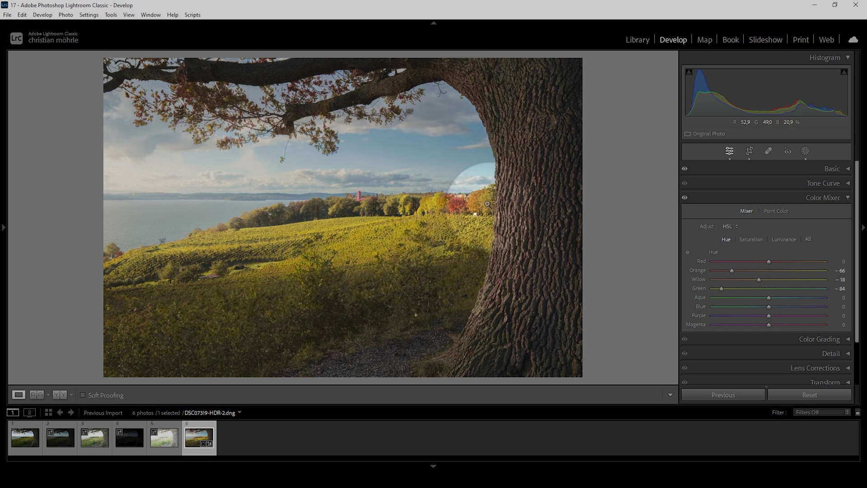
{"action": "left_click", "coordinate": [762, 270]}
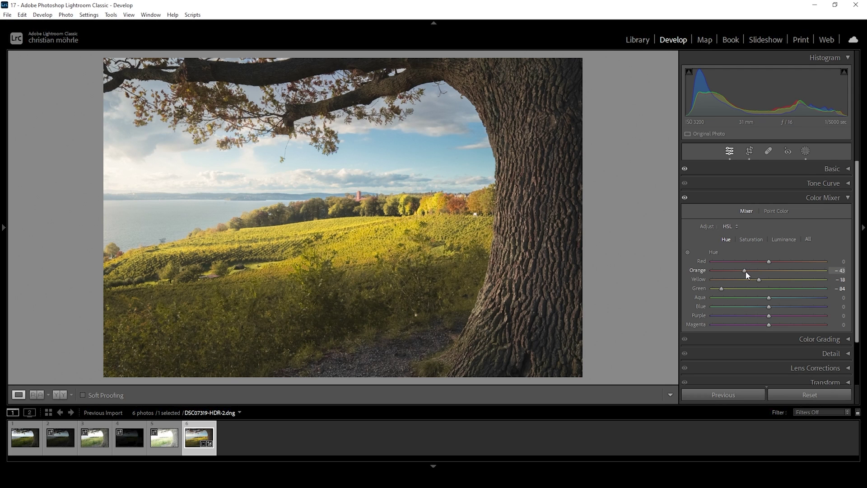
{"action": "left_click_drag", "start_coordinate": [757, 272], "coordinate": [770, 273]}
{"action": "left_click_drag", "start_coordinate": [766, 272], "coordinate": [736, 272]}
{"action": "left_click", "coordinate": [752, 240]}
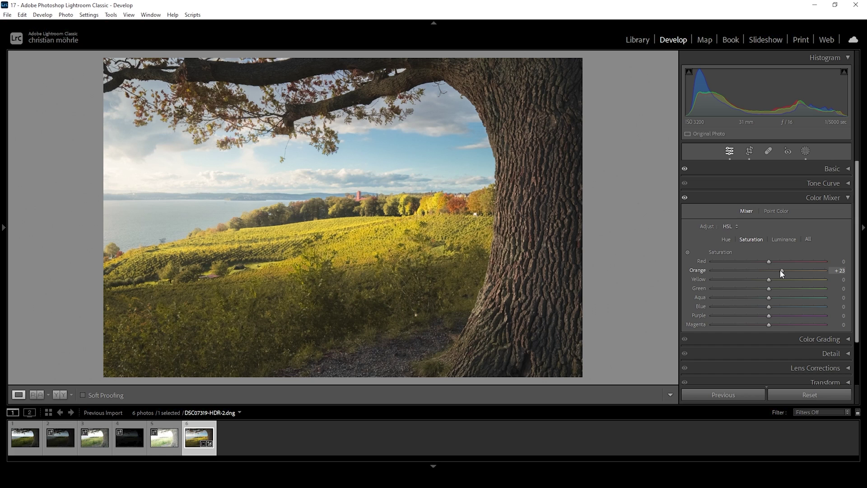
- Set saturation Orange +13, Blue +16 and luminance Orange +10, Yellow +12, Green +10, Blue −6
{"action": "left_click_drag", "start_coordinate": [780, 270], "coordinate": [773, 270]}
{"action": "left_click_drag", "start_coordinate": [768, 307], "coordinate": [772, 310]}
{"action": "left_click", "coordinate": [783, 239]}
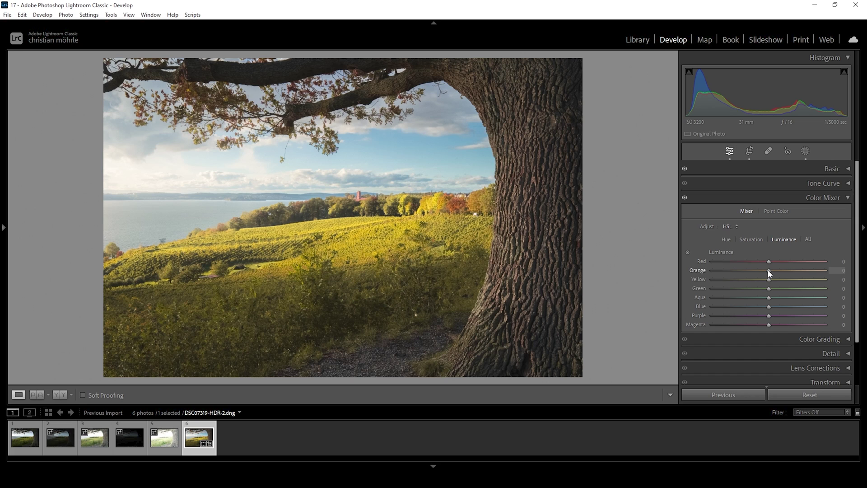
{"action": "left_click_drag", "start_coordinate": [767, 270], "coordinate": [769, 271]}
{"action": "left_click_drag", "start_coordinate": [768, 279], "coordinate": [773, 289]}
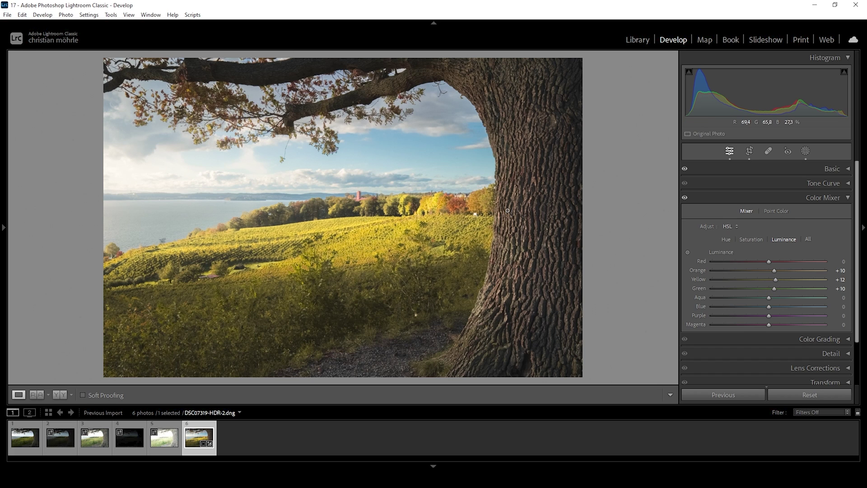
{"action": "left_click_drag", "start_coordinate": [768, 306], "coordinate": [765, 309]}
{"action": "left_click", "coordinate": [841, 199]}
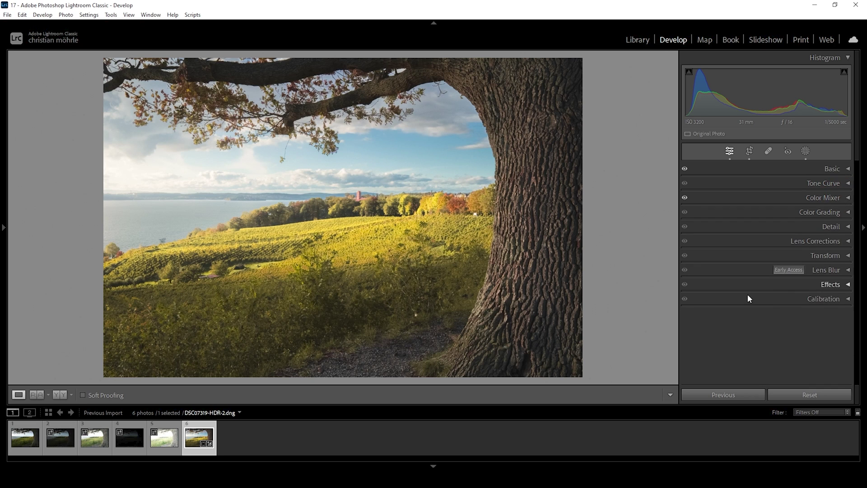
- Set the Calibration Blue Primary to hue −10 and saturation +19
{"action": "left_click", "coordinate": [795, 297]}
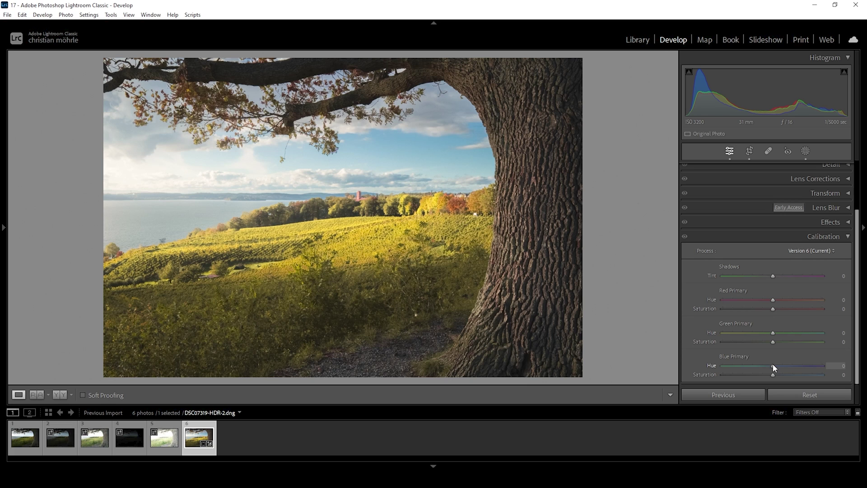
{"action": "left_click_drag", "start_coordinate": [773, 364], "coordinate": [767, 364]}
{"action": "left_click_drag", "start_coordinate": [780, 373], "coordinate": [784, 373]}
{"action": "key", "text": "ctrl+9"}
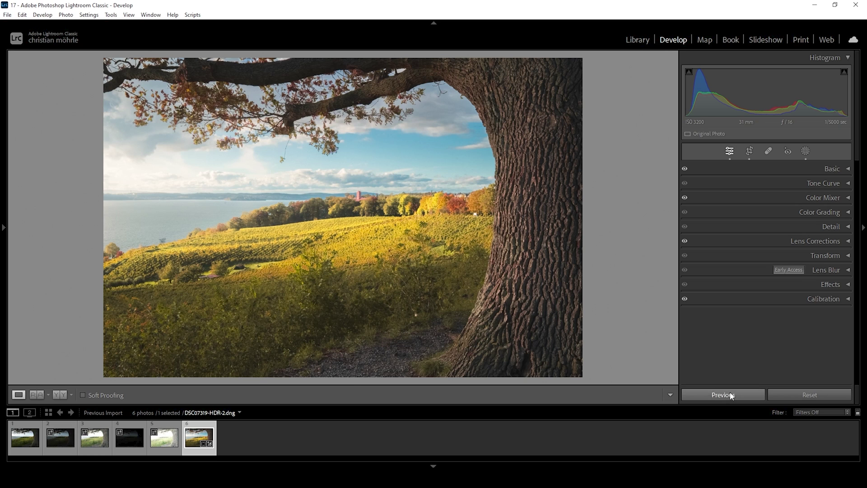
{"action": "left_click", "coordinate": [829, 226]}
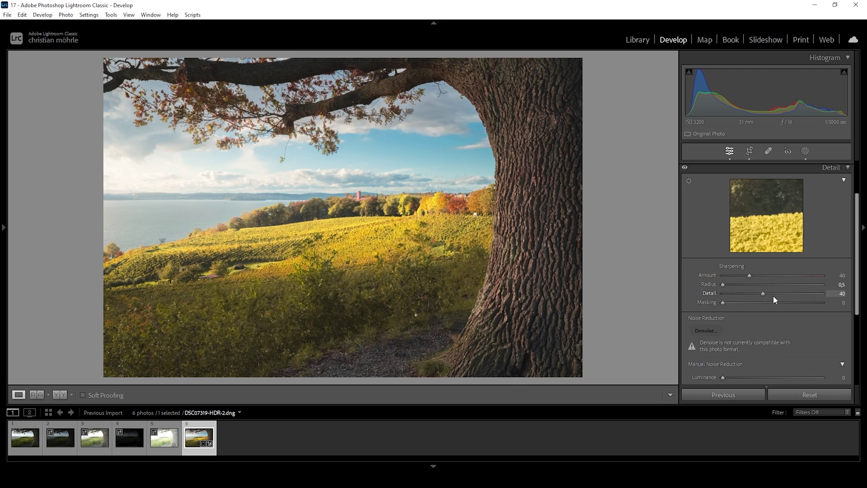
- Sharpen with Detail 100, Masking 81 and Amount 78, keeping Radius at 0.5
{"action": "left_click_drag", "start_coordinate": [772, 295], "coordinate": [823, 293]}
{"action": "key", "text": "alt"}
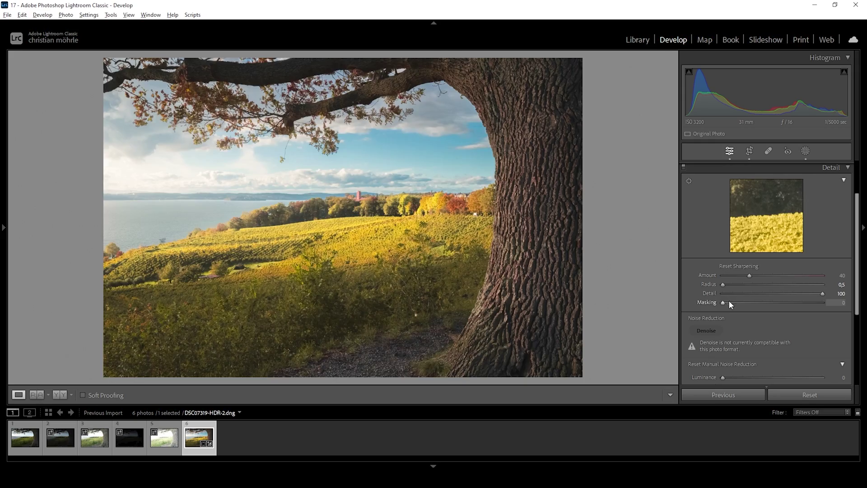
{"action": "left_click_drag", "start_coordinate": [729, 302], "coordinate": [803, 312]}
{"action": "scroll", "coordinate": [759, 273], "scroll_direction": "up", "scroll_amount": 3}
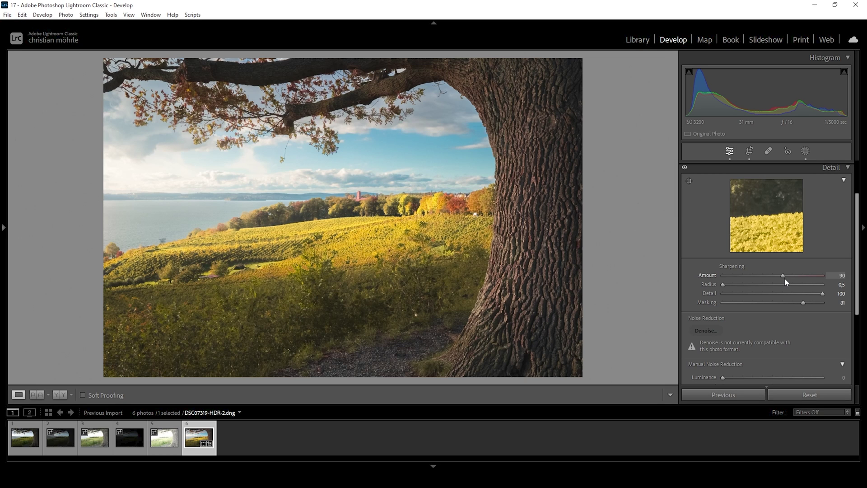
{"action": "scroll", "coordinate": [749, 273], "scroll_direction": "down", "scroll_amount": 2}
{"action": "scroll", "coordinate": [781, 276], "scroll_direction": "down", "scroll_amount": 5}
{"action": "scroll", "coordinate": [819, 204], "scroll_direction": "down", "scroll_amount": 1}
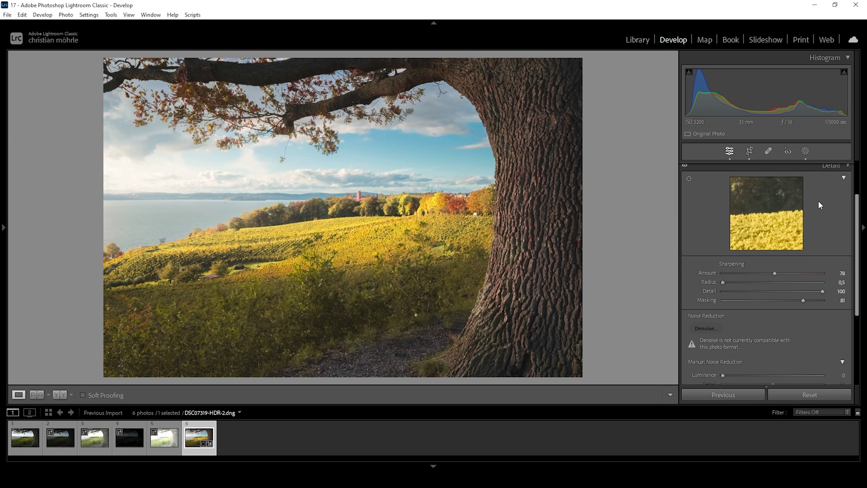